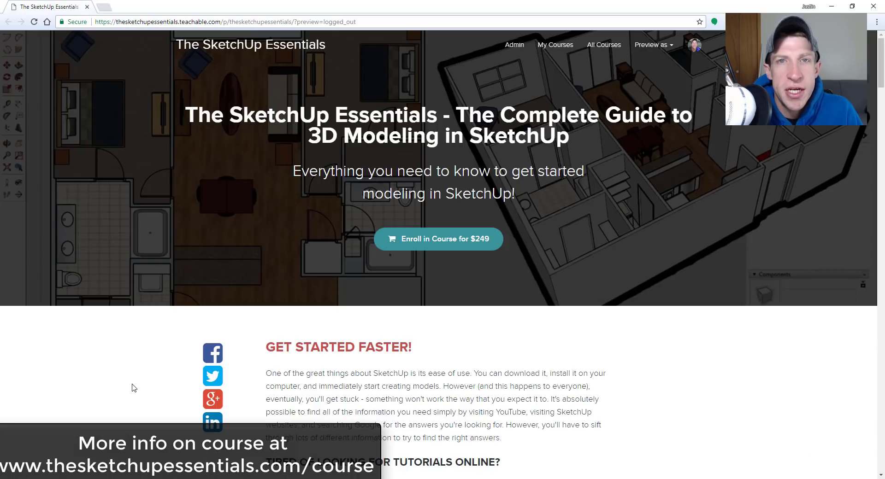
# Step: Read through the SketchUp course page, from the introduction to the advanced modeling topics
pyautogui.scroll(-6, 133, 388)
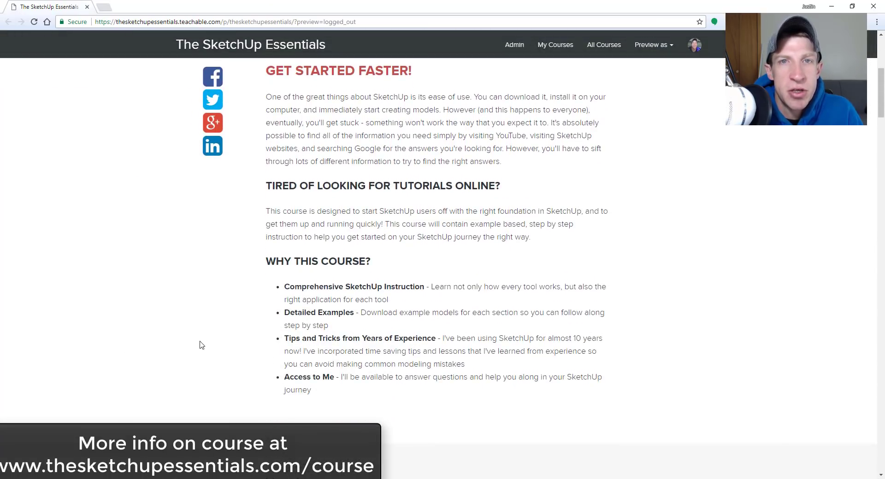
pyautogui.scroll(-8, 200, 345)
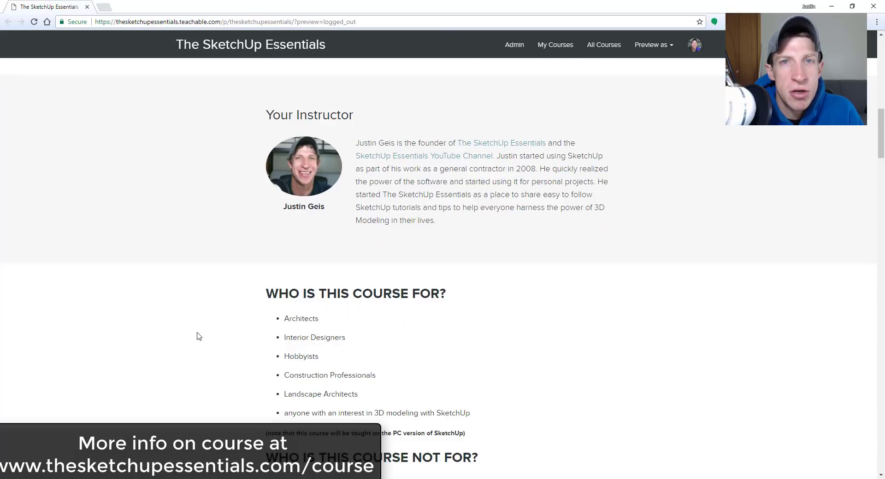
pyautogui.scroll(-4, 199, 337)
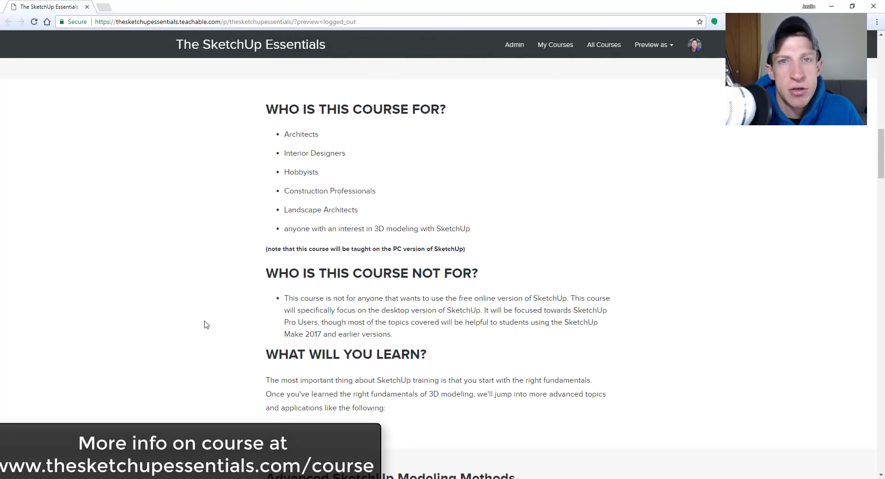
pyautogui.scroll(-6, 261, 306)
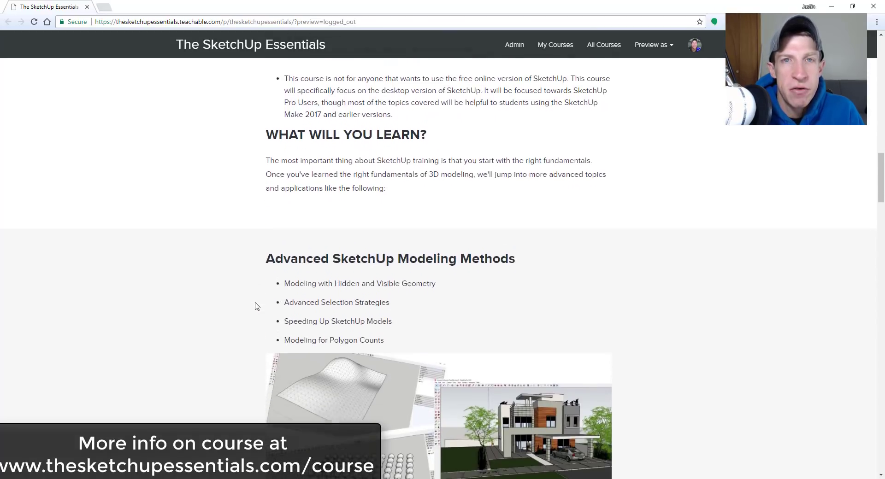
pyautogui.scroll(-2, 254, 304)
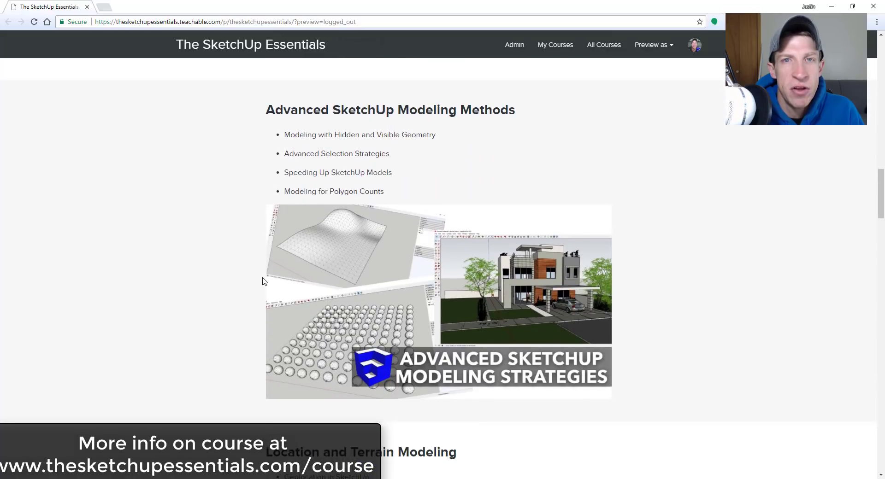
pyautogui.scroll(-8, 267, 259)
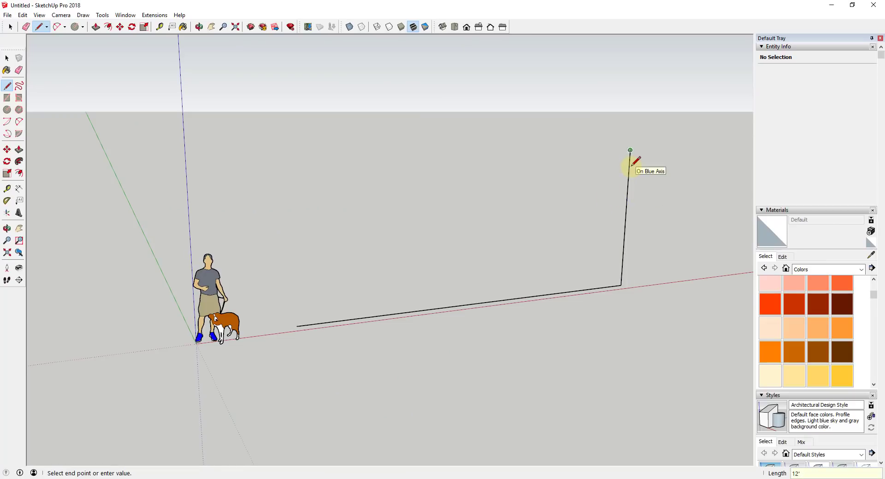
# Step: Complete the outline of the 12' high upright back wall face running along the red axis
pyautogui.click(317, 326)
pyautogui.press('space')
pyautogui.moveTo(548, 221); pyautogui.dragTo(564, 198, button='middle')
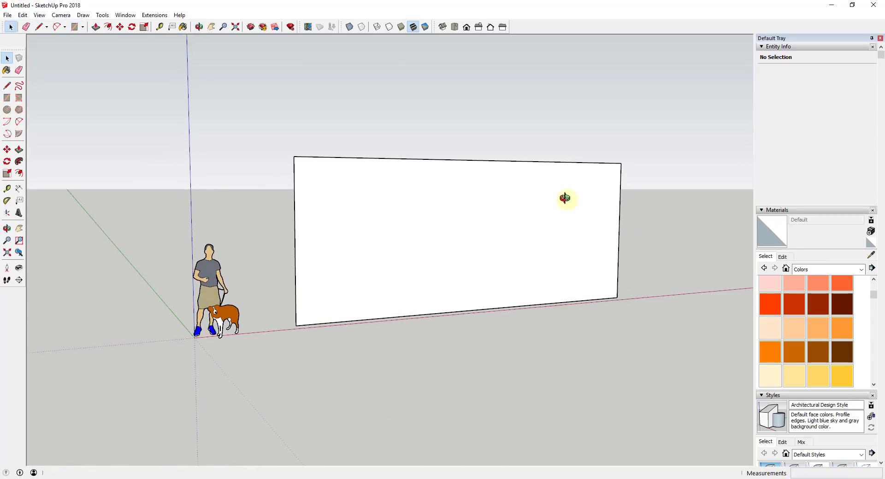
# Step: Draw a full-height side wall face extending 10' along the green axis from the far end of the back wall
pyautogui.click(621, 163)
pyautogui.moveTo(621, 163); pyautogui.dragTo(607, 176, button='middle')
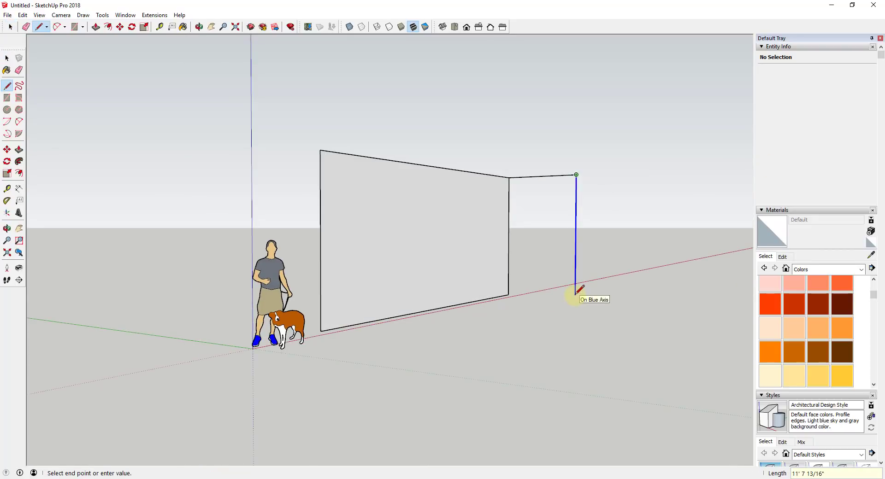
pyautogui.press('space')
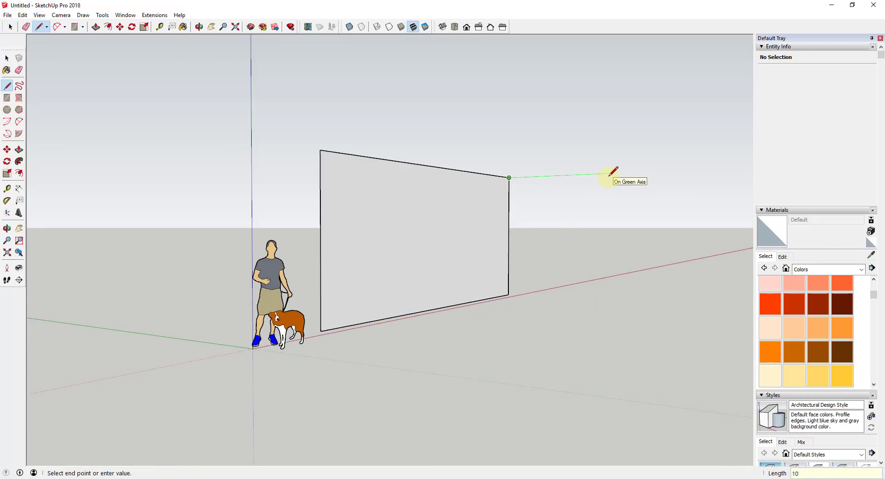
pyautogui.click(606, 299)
pyautogui.click(505, 296)
# Step: Push/Pull the side wall face to a thickness of 6"
pyautogui.press('p')
pyautogui.click(558, 257)
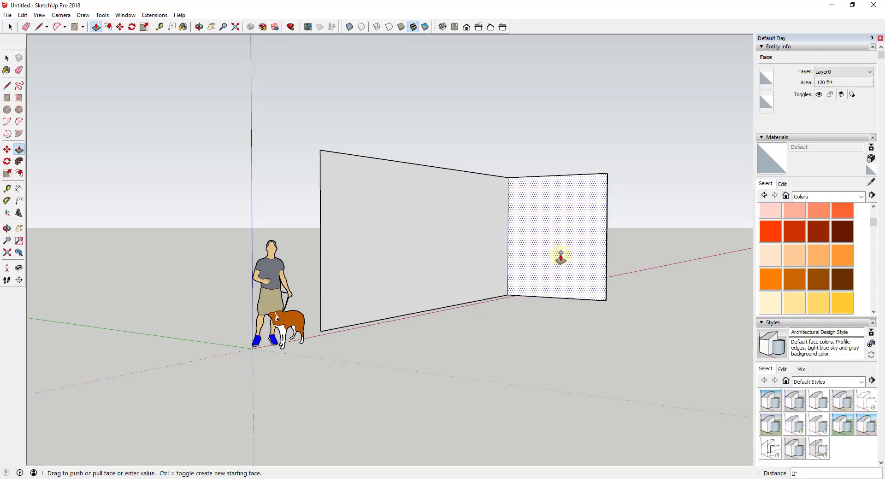
pyautogui.write('6')
pyautogui.press('Return')
# Step: Turn the whole side wall into a component named Vertical Wall
pyautogui.press('space')
pyautogui.tripleClick(567, 222)
pyautogui.rightClick(567, 221)
pyautogui.click(623, 271)
pyautogui.press('Return')
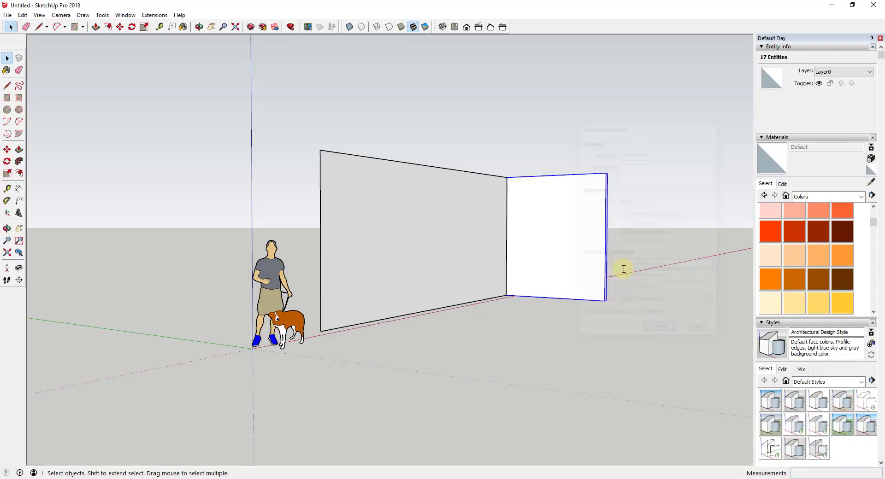
# Step: Copy the Vertical Wall component from its top corner to the opposite end of the back wall
pyautogui.moveTo(624, 269); pyautogui.dragTo(387, 339, button='middle')
pyautogui.scroll(-3, 539, 296)
pyautogui.press('m')
pyautogui.press('ctrl')
pyautogui.click(604, 206)
pyautogui.press('Escape')
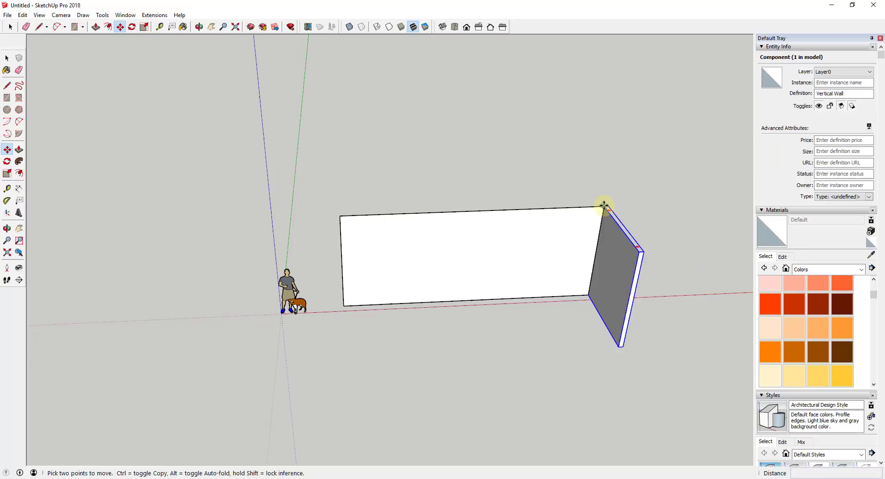
pyautogui.click(604, 206)
pyautogui.click(340, 216)
pyautogui.moveTo(415, 286); pyautogui.dragTo(576, 217, button='middle')
# Step: Draw the front floor edge between the bottom front corners of the two side walls
pyautogui.press('space')
pyautogui.doubleClick(569, 246)
pyautogui.press('p')
pyautogui.moveTo(556, 292); pyautogui.dragTo(547, 250, button='middle')
pyautogui.press('space')
pyautogui.click(507, 343)
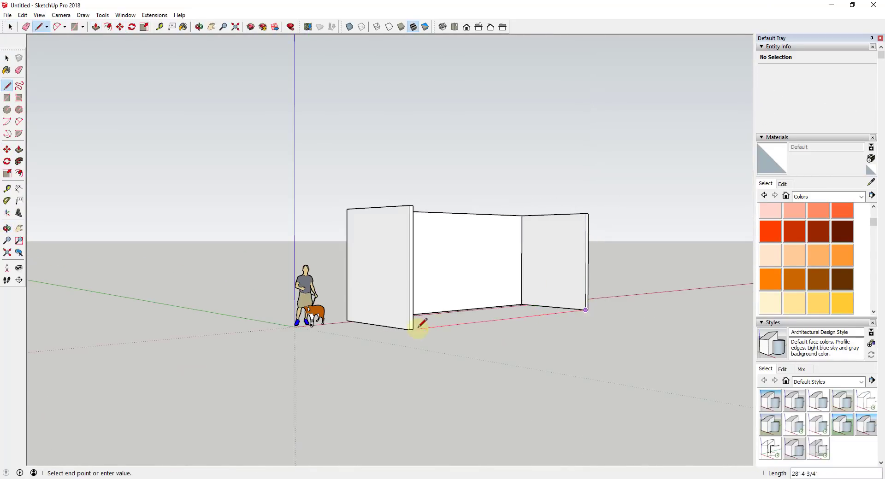
pyautogui.click(412, 330)
pyautogui.press('space')
pyautogui.press('r')
pyautogui.moveTo(193, 258); pyautogui.dragTo(430, 300, button='middle')
pyautogui.press('space')
# Step: Push/Pull the back wall face to a thickness of 6"
pyautogui.press('p')
pyautogui.click(400, 242)
pyautogui.write('6')
pyautogui.moveTo(400, 241); pyautogui.dragTo(264, 226, button='middle')
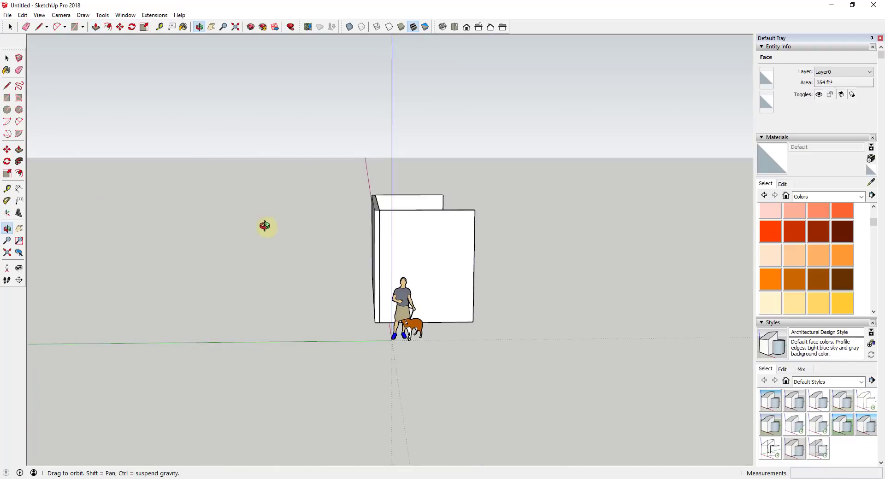
# Step: Move the scale figure along the green axis to stand out in front of the walls
pyautogui.press('space')
pyautogui.click(403, 300)
pyautogui.press('e')
pyautogui.press('m')
pyautogui.click(405, 314)
pyautogui.click(528, 312)
# Step: Make the thickened back wall a group
pyautogui.press('space')
pyautogui.tripleClick(376, 239)
pyautogui.rightClick(378, 240)
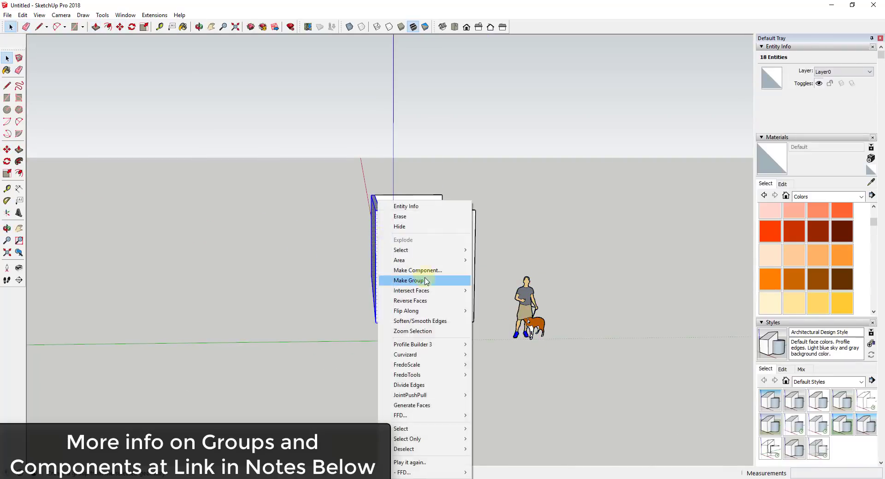
pyautogui.click(425, 281)
pyautogui.moveTo(425, 281); pyautogui.dragTo(517, 286, button='middle')
# Step: Draw a V-shaped front edge on the floor, angling inward from the side wall ends to a middle point
pyautogui.press('r')
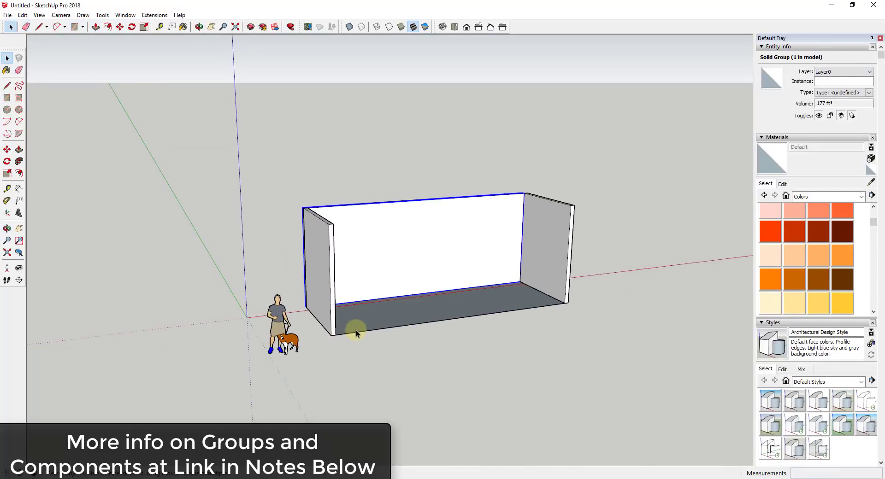
pyautogui.click(431, 300)
pyautogui.click(563, 302)
pyautogui.press('space')
pyautogui.click(427, 298)
pyautogui.press('Delete')
# Step: Push/Pull the floor face about 6" thick and delete the leftover triangular face in front of the V-shaped edge
pyautogui.press('p')
pyautogui.click(491, 298)
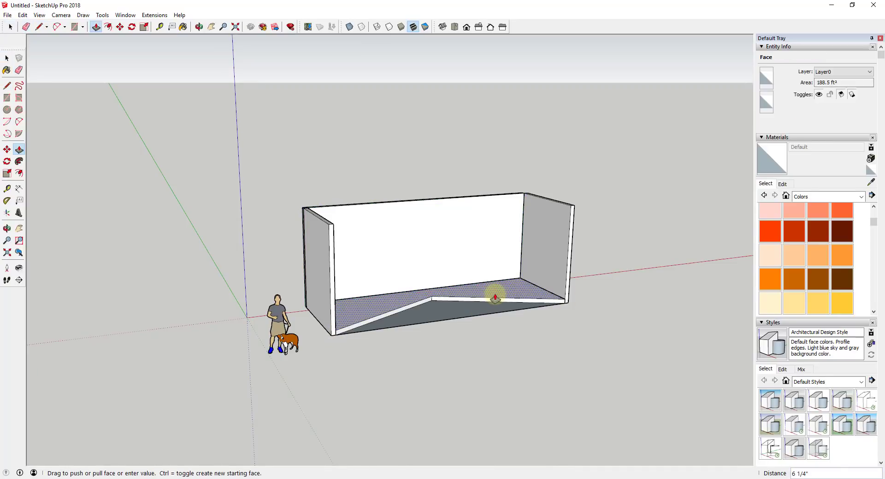
pyautogui.tripleClick(493, 289)
pyautogui.rightClick(493, 288)
pyautogui.click(461, 317)
pyautogui.press('Delete')
# Step: Make the complete floor slab a group
pyautogui.tripleClick(489, 284)
pyautogui.rightClick(489, 284)
pyautogui.click(529, 86)
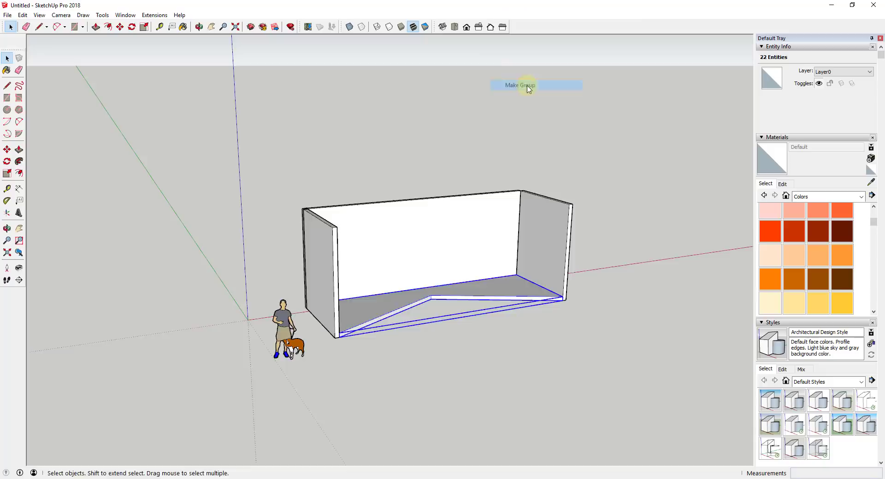
pyautogui.moveTo(485, 264); pyautogui.dragTo(444, 254, button='middle')
# Step: Push/Pull the bottom face of the side wall component down to the underside of the floor slab
pyautogui.moveTo(471, 356); pyautogui.dragTo(446, 270, button='middle')
pyautogui.doubleClick(344, 305)
pyautogui.press('p')
pyautogui.click(342, 311)
pyautogui.press('space')
pyautogui.scroll(3, 313, 306)
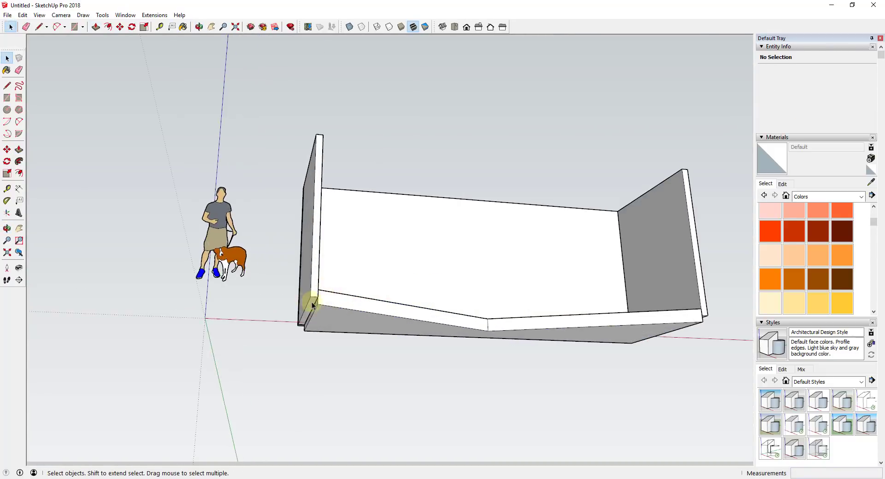
pyautogui.doubleClick(310, 306)
pyautogui.press('p')
pyautogui.click(319, 306)
pyautogui.moveTo(415, 322); pyautogui.dragTo(458, 325, button='middle')
pyautogui.press('space')
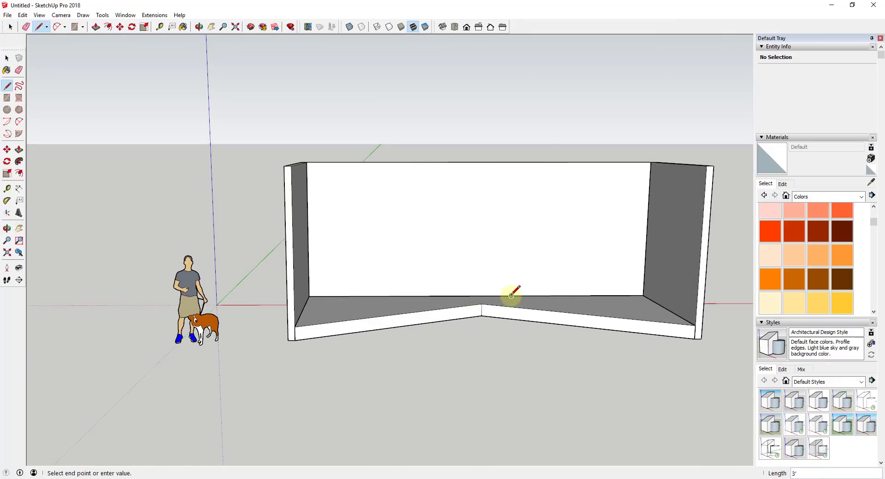
# Step: Draw two floor-to-top vertical lines on the back wall, 3' to either side of its center
pyautogui.click(515, 162)
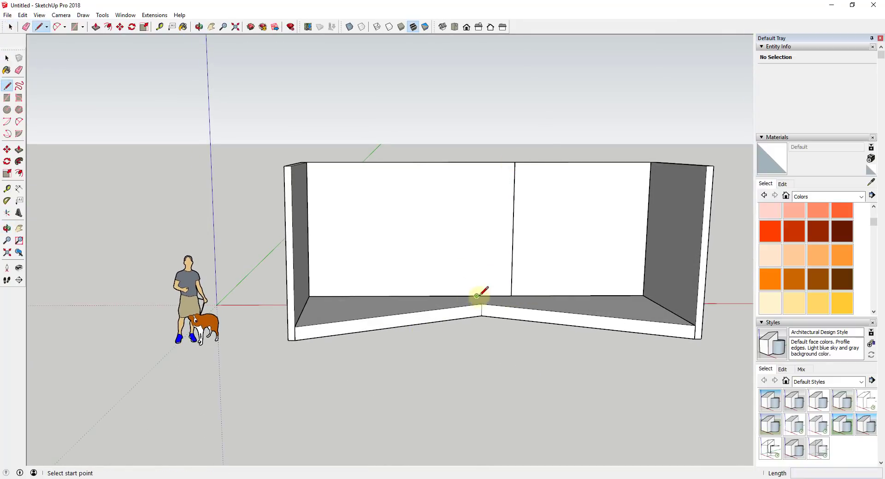
pyautogui.click(443, 161)
pyautogui.press('space')
# Step: Draw a full-height rectangle between the two vertical lines on the back wall
pyautogui.moveTo(485, 251); pyautogui.dragTo(473, 244, button='middle')
pyautogui.click(474, 246)
pyautogui.press('r')
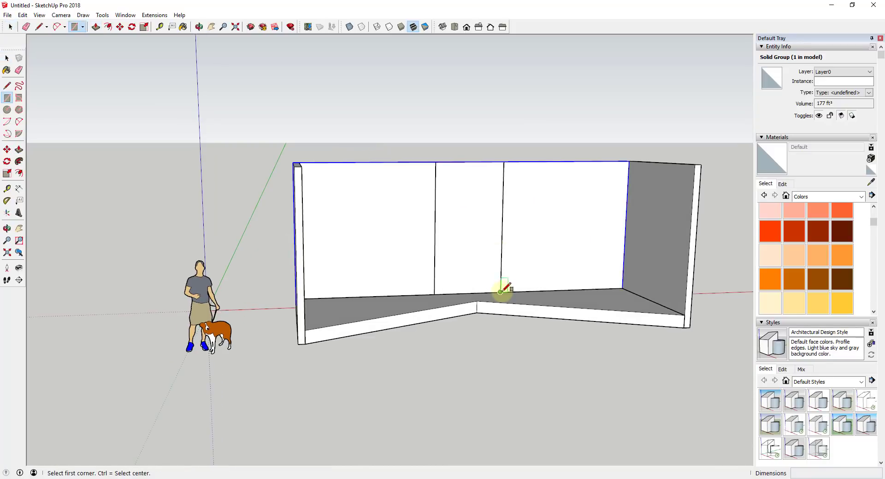
pyautogui.click(501, 293)
pyautogui.click(435, 162)
pyautogui.press('space')
# Step: Transfer the center rectangle into the back wall group by pasting it in place
pyautogui.doubleClick(456, 214)
pyautogui.rightClick(456, 213)
pyautogui.click(480, 179)
pyautogui.doubleClick(480, 180)
pyautogui.press('Escape')
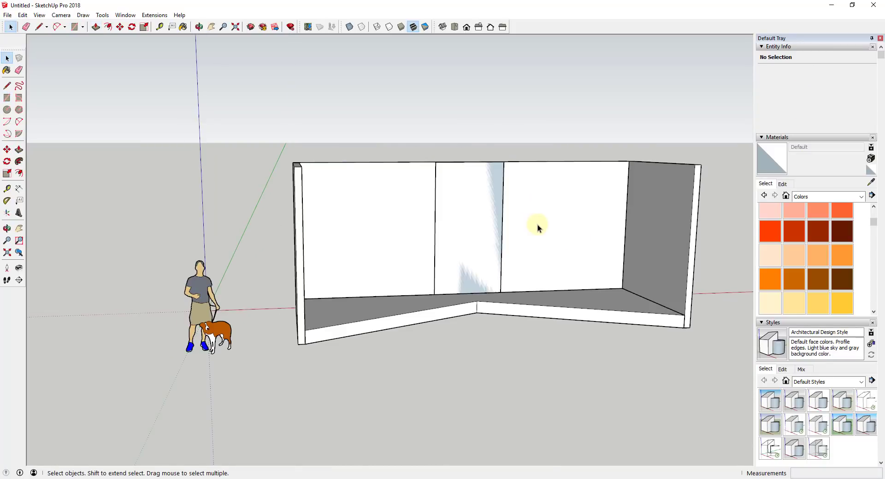
pyautogui.doubleClick(490, 230)
pyautogui.press('Delete')
pyautogui.doubleClick(501, 230)
pyautogui.rightClick(474, 223)
pyautogui.click(22, 15)
pyautogui.click(42, 79)
# Step: Push/Pull the center panel so it projects from the back wall
pyautogui.moveTo(454, 251); pyautogui.dragTo(470, 242, button='middle')
pyautogui.click(470, 242)
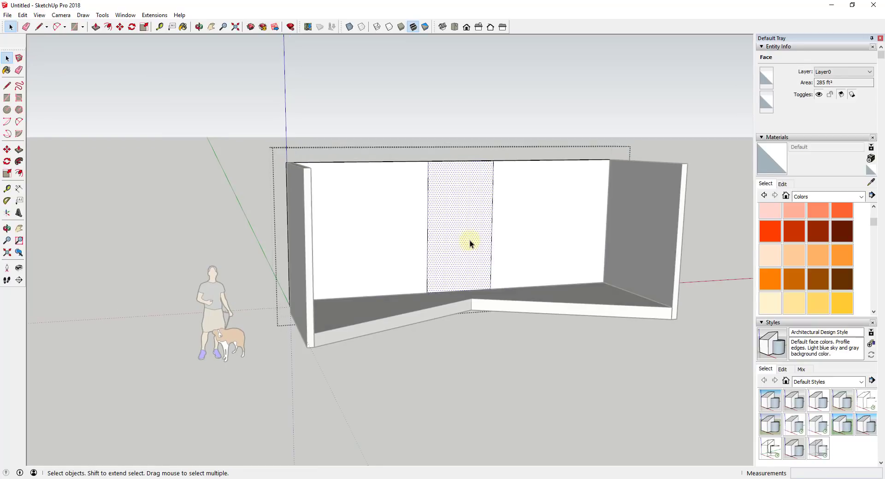
pyautogui.press('p')
pyautogui.click(468, 245)
pyautogui.press('space')
# Step: Draw a vertical line marking off a strip about 6" wide at the right end of the back wall
pyautogui.scroll(3, 629, 267)
pyautogui.moveTo(630, 264); pyautogui.dragTo(613, 282, button='middle')
pyautogui.press('l')
pyautogui.click(610, 286)
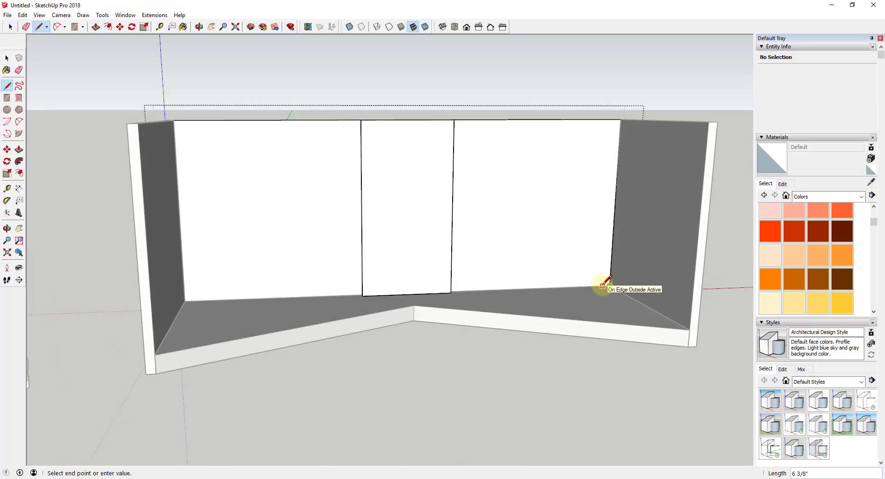
pyautogui.click(612, 121)
# Step: Push/Pull the end strip out 4", flush with the center panel
pyautogui.press('space')
pyautogui.click(614, 171)
pyautogui.press('p')
pyautogui.click(409, 194)
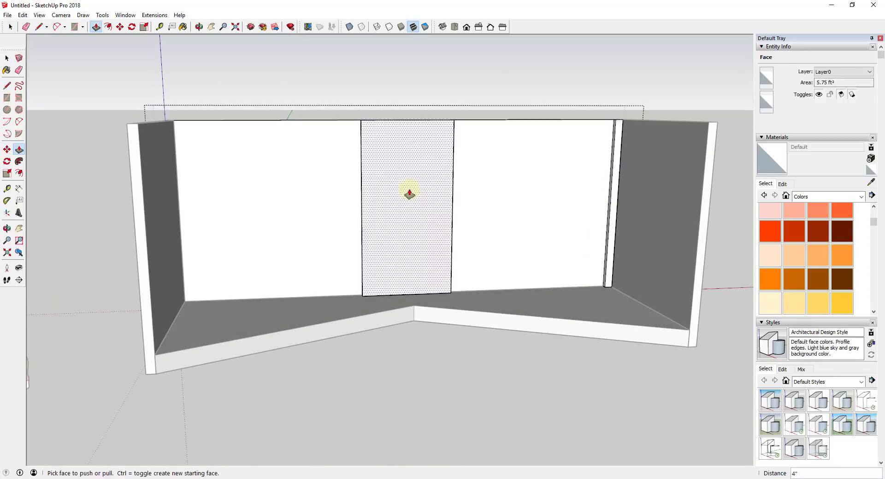
# Step: Copy the projecting end strip to the opposite end of the back wall
pyautogui.press('space')
pyautogui.moveTo(613, 101); pyautogui.dragTo(655, 358)
pyautogui.press('m')
pyautogui.press('ctrl')
pyautogui.click(641, 303)
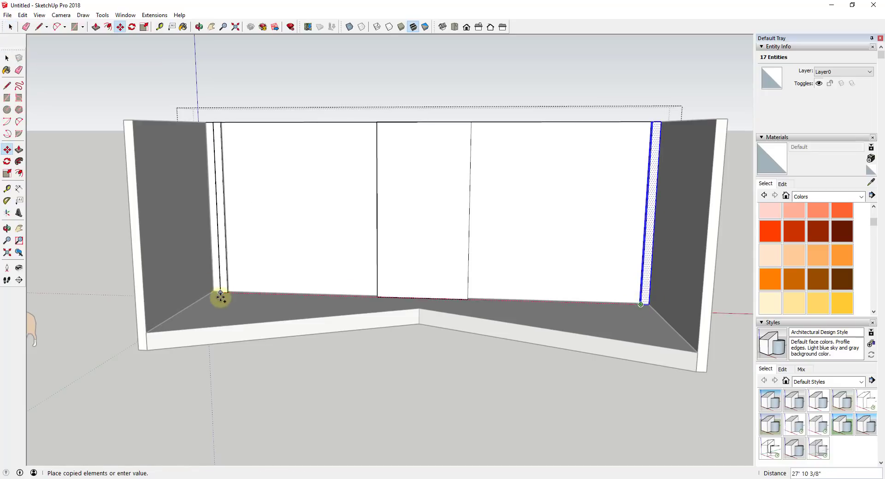
pyautogui.click(214, 293)
pyautogui.moveTo(345, 308)
pyautogui.mouseDown(button='middle')
pyautogui.moveTo(336, 307)
pyautogui.moveTo(357, 296)
pyautogui.mouseUp(button='middle')
pyautogui.press('space')
# Step: Select the two end strips and the center panel and combine them into one group
pyautogui.click(554, 245)
pyautogui.moveTo(554, 246); pyautogui.dragTo(594, 226, button='middle')
pyautogui.scroll(3, 611, 136)
pyautogui.moveTo(578, 111); pyautogui.dragTo(613, 348)
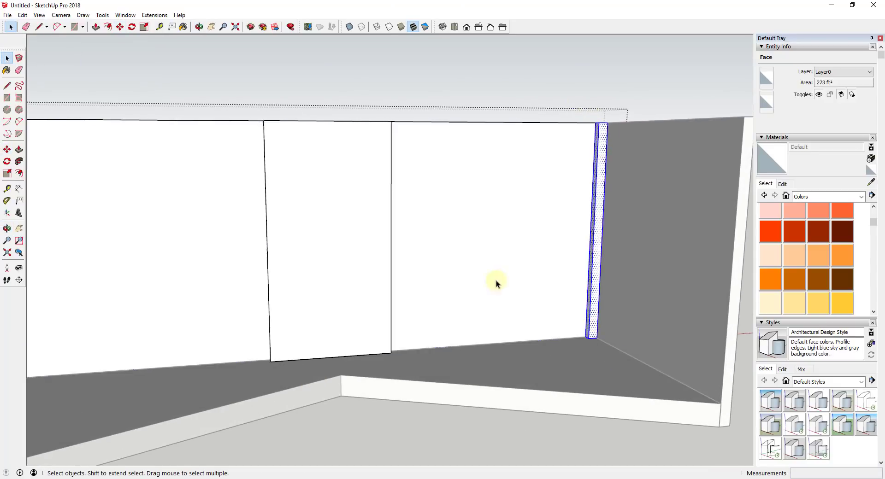
pyautogui.scroll(-5, 496, 281)
pyautogui.keyDown('shift'); pyautogui.moveTo(316, 167); pyautogui.dragTo(433, 333); pyautogui.keyUp('shift')
pyautogui.moveTo(445, 334); pyautogui.dragTo(276, 281, button='middle')
pyautogui.keyDown('shift'); pyautogui.moveTo(226, 186); pyautogui.dragTo(276, 339); pyautogui.keyUp('shift')
pyautogui.moveTo(620, 238); pyautogui.dragTo(640, 259, button='middle')
pyautogui.rightClick(419, 258)
pyautogui.click(442, 272)
pyautogui.moveTo(373, 290); pyautogui.dragTo(485, 305, button='middle')
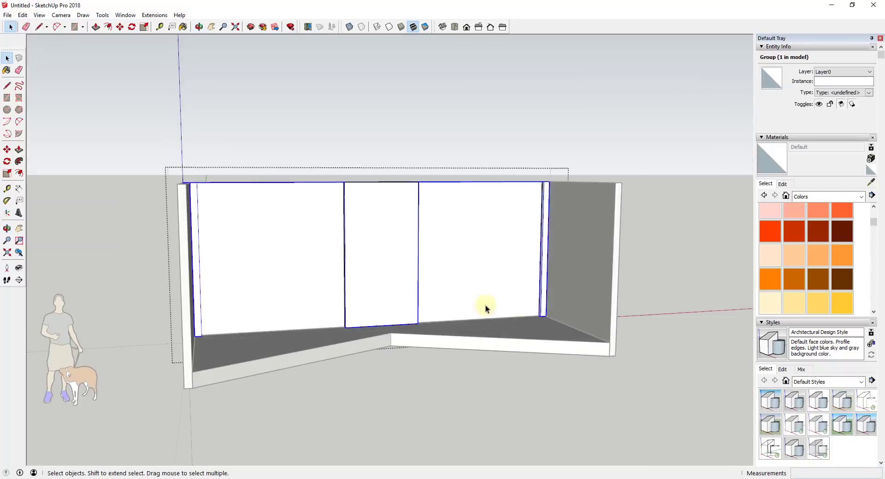
# Step: Draw rectangles filling the recessed wall areas on both sides of the center panel
pyautogui.click(486, 305)
pyautogui.scroll(3, 485, 295)
pyautogui.moveTo(465, 240)
pyautogui.mouseDown(button='middle')
pyautogui.moveTo(456, 332)
pyautogui.moveTo(436, 234)
pyautogui.moveTo(347, 281)
pyautogui.mouseUp(button='middle')
pyautogui.press('r')
pyautogui.click(278, 339)
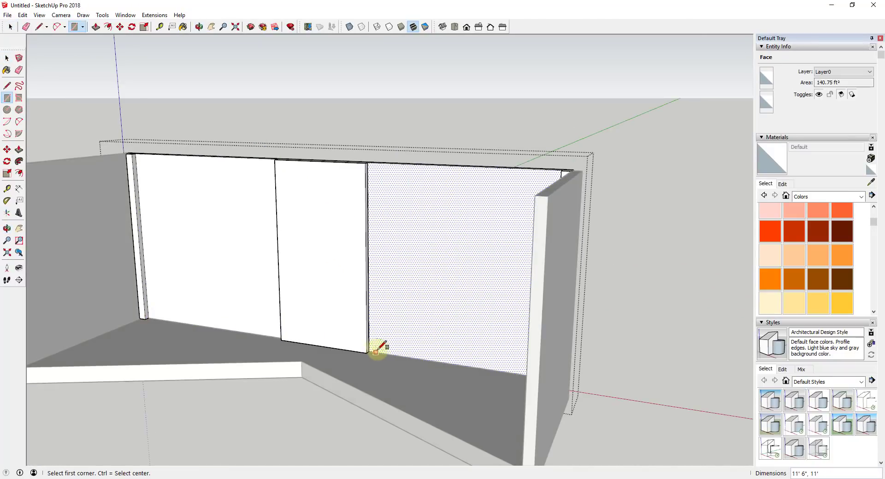
pyautogui.click(368, 355)
pyautogui.moveTo(392, 341); pyautogui.dragTo(484, 258, button='middle')
pyautogui.click(550, 163)
pyautogui.press('space')
pyautogui.click(452, 301)
pyautogui.click(208, 259)
pyautogui.moveTo(207, 259); pyautogui.dragTo(263, 310, button='middle')
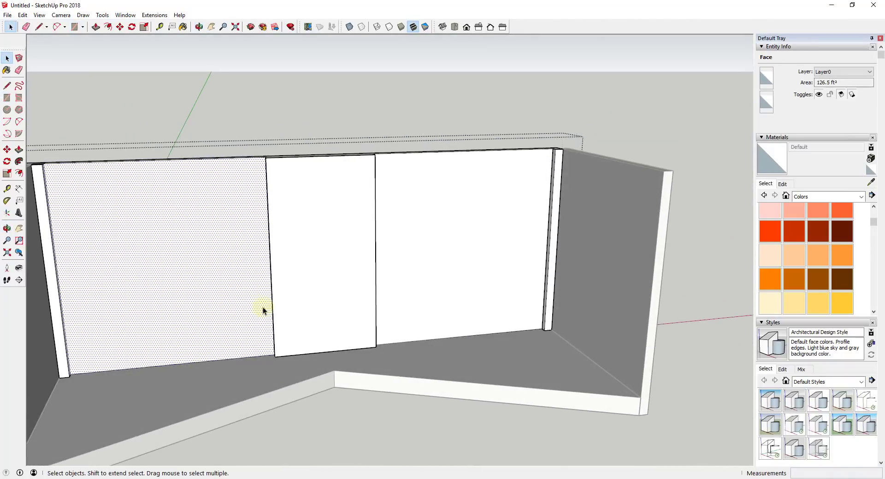
# Step: Copy the top edge of the recessed face to the right of the center panel a short distance downward
pyautogui.click(479, 208)
pyautogui.moveTo(480, 207)
pyautogui.mouseDown(button='middle')
pyautogui.moveTo(450, 348)
pyautogui.moveTo(478, 193)
pyautogui.mouseUp(button='middle')
pyautogui.click(468, 151)
pyautogui.press('m')
pyautogui.moveTo(468, 151); pyautogui.dragTo(490, 292, button='middle')
pyautogui.press('ctrl')
pyautogui.click(464, 140)
pyautogui.press('Return')
pyautogui.press('space')
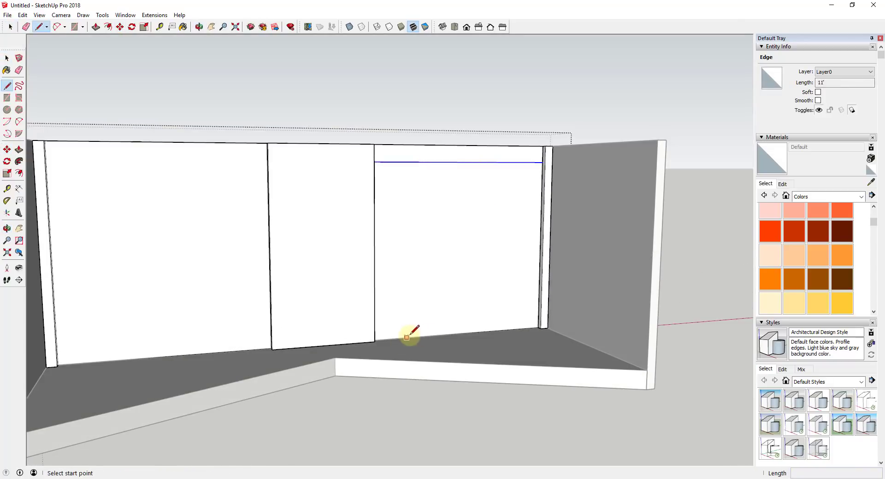
pyautogui.scroll(5, 351, 346)
pyautogui.press('space')
pyautogui.click(417, 318)
pyautogui.scroll(-4, 382, 343)
pyautogui.press('r')
pyautogui.click(376, 343)
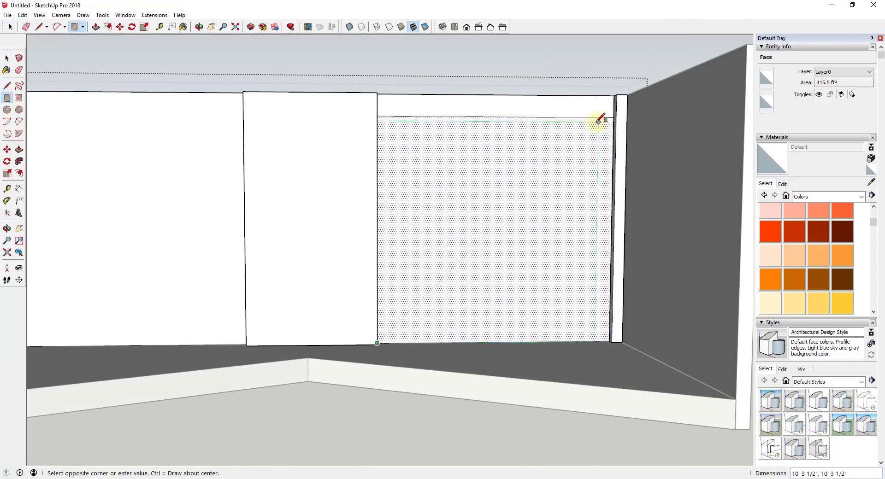
# Step: Divide the large face right of the center panel into three door panels with two vertical lines
pyautogui.moveTo(450, 244); pyautogui.dragTo(399, 281, button='middle')
pyautogui.press('l')
pyautogui.click(393, 335)
pyautogui.scroll(2, 411, 333)
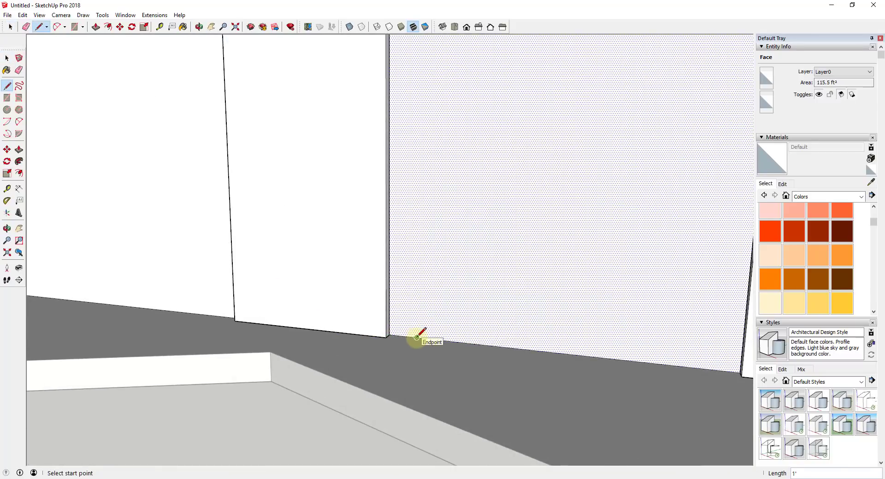
pyautogui.click(437, 340)
pyautogui.scroll(-5, 440, 353)
pyautogui.moveTo(442, 366); pyautogui.dragTo(594, 231, button='middle')
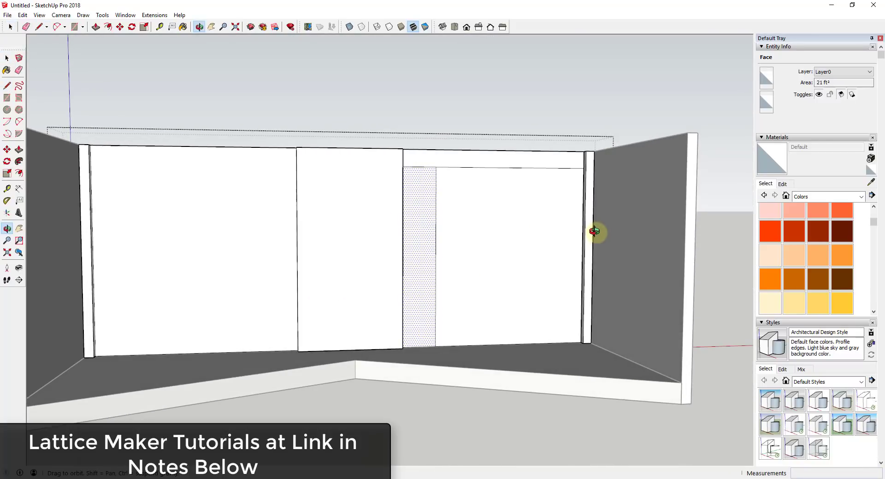
pyautogui.click(495, 168)
pyautogui.moveTo(495, 167); pyautogui.dragTo(445, 271, button='middle')
# Step: Select the three door faces and run Lattice Maker with 2" width and depth, 1" pane inset, 1/4" pane thickness and Yellow lattice material
pyautogui.press('space')
pyautogui.keyDown('shift'); pyautogui.click(457, 234); pyautogui.keyUp('shift')
pyautogui.keyDown('shift'); pyautogui.click(513, 227); pyautogui.keyUp('shift')
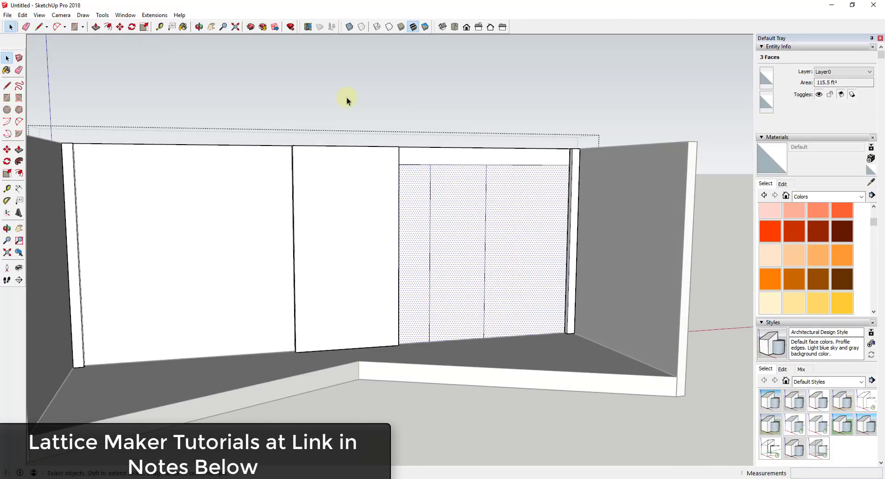
pyautogui.click(155, 15)
pyautogui.click(174, 132)
pyautogui.moveTo(446, 185); pyautogui.dragTo(178, 164)
pyautogui.click(202, 238)
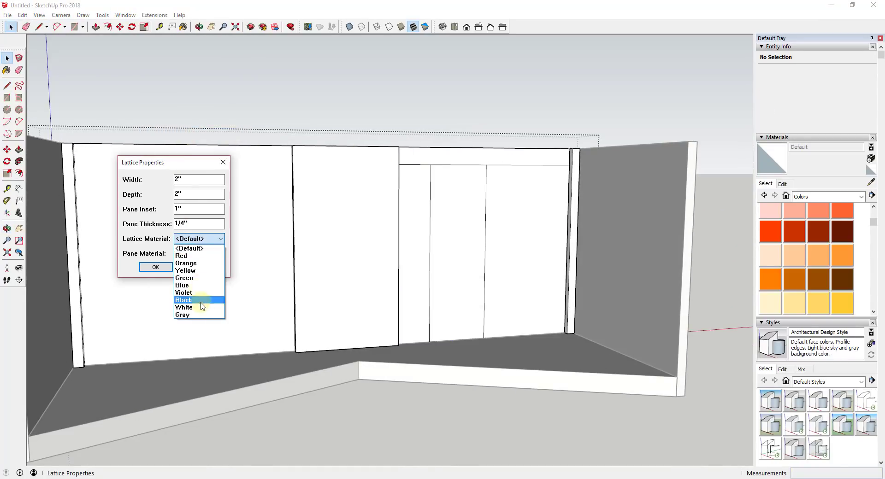
pyautogui.click(194, 270)
pyautogui.click(199, 254)
pyautogui.click(193, 278)
pyautogui.click(156, 267)
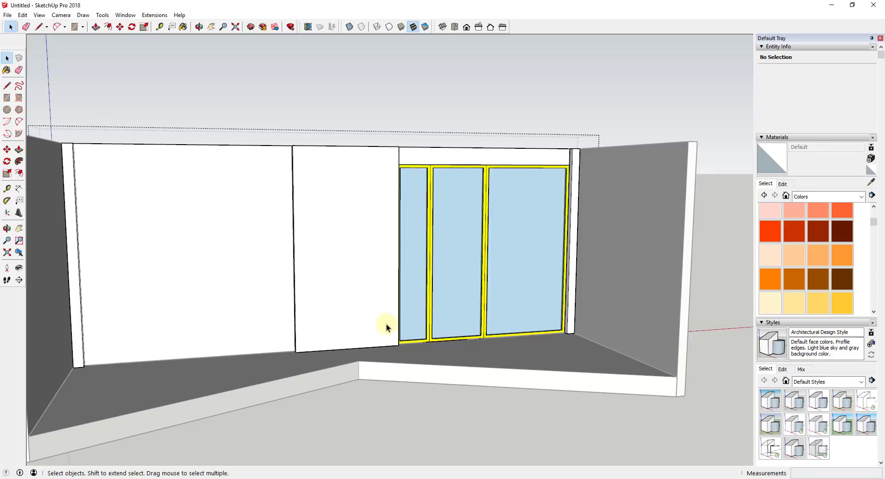
# Step: Select all yellow lattice frame faces by their shared material and paint them with Color C03
pyautogui.moveTo(387, 326); pyautogui.dragTo(460, 252, button='middle')
pyautogui.scroll(1, 460, 253)
pyautogui.click(460, 252)
pyautogui.scroll(3, 459, 247)
pyautogui.tripleClick(459, 247)
pyautogui.rightClick(460, 247)
pyautogui.moveTo(492, 251)
pyautogui.click(591, 292)
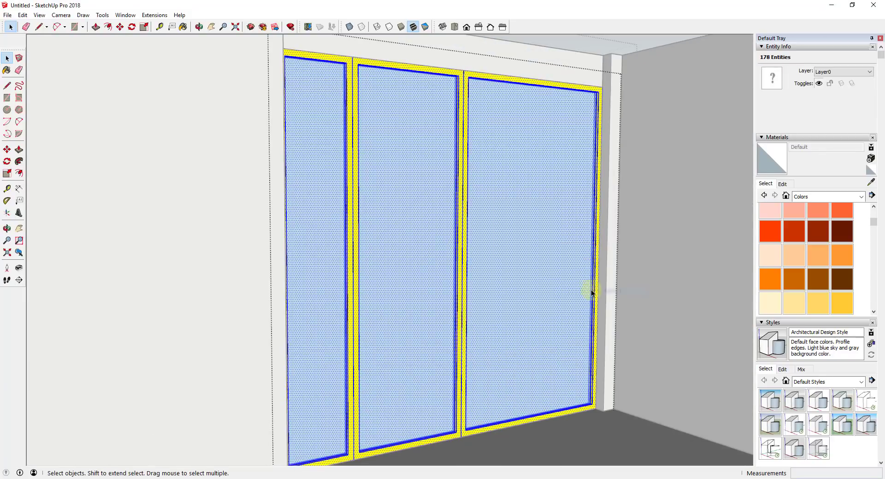
pyautogui.click(461, 208)
pyautogui.rightClick(460, 207)
pyautogui.click(592, 291)
pyautogui.click(821, 254)
pyautogui.click(463, 295)
pyautogui.press('space')
pyautogui.click(529, 306)
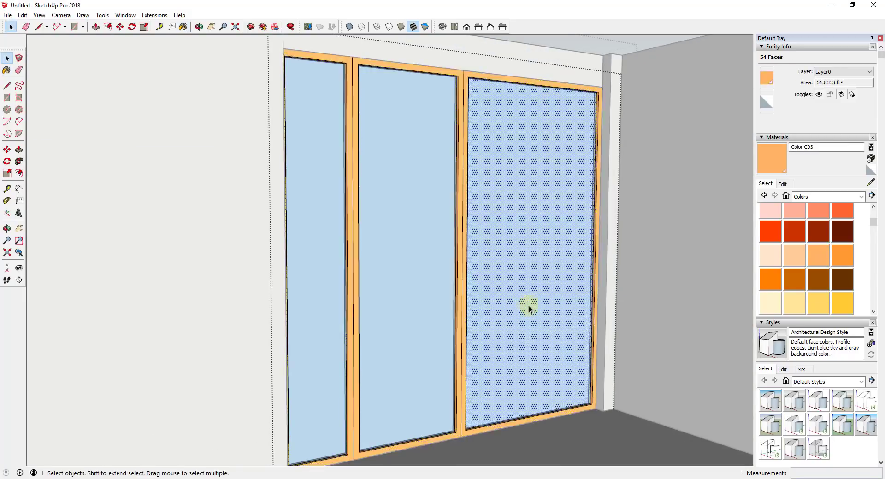
# Step: Push/Pull the header strip above the glazed door frame by 4 inches
pyautogui.scroll(-4, 529, 306)
pyautogui.click(465, 248)
pyautogui.click(542, 184)
pyautogui.scroll(-1, 544, 183)
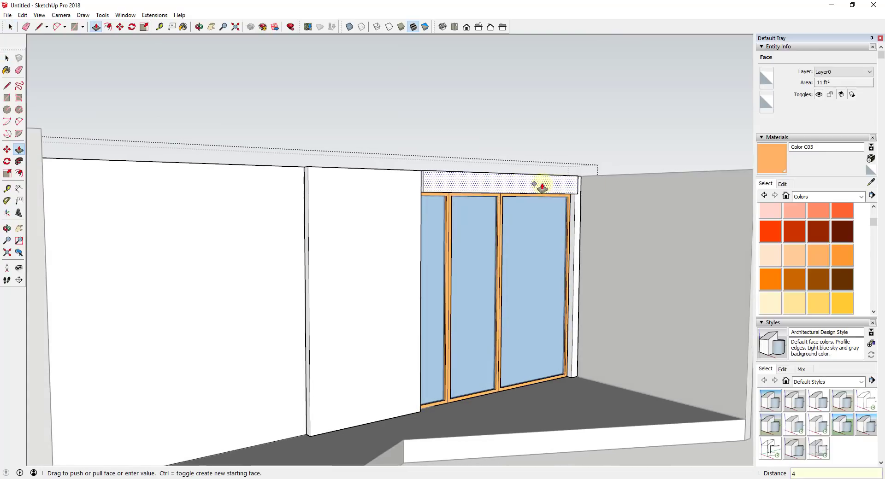
pyautogui.press('Return')
# Step: Select the door frame with its header and make them a component named Door
pyautogui.press('space')
pyautogui.moveTo(542, 188); pyautogui.dragTo(479, 191, button='middle')
pyautogui.moveTo(366, 132); pyautogui.dragTo(616, 425)
pyautogui.rightClick(513, 277)
pyautogui.click(553, 261)
pyautogui.write('Door')
pyautogui.press('Return')
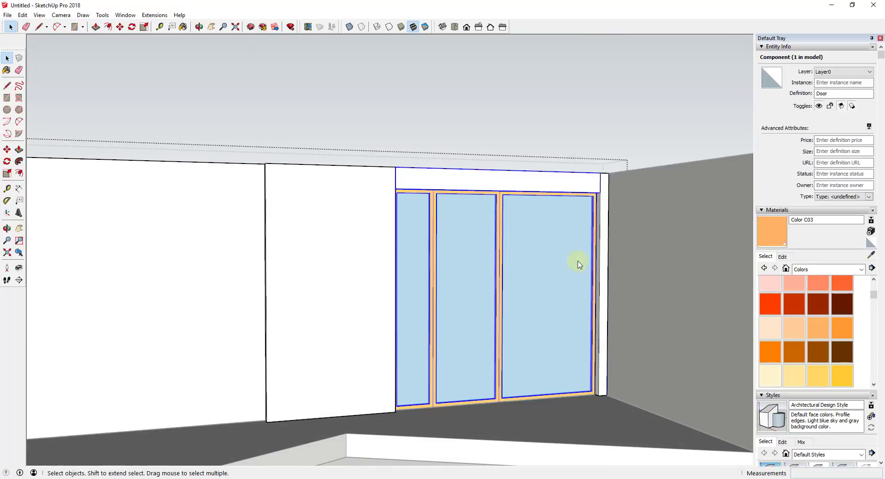
# Step: Copy the Door component from its outer top corner into the recess on the other side of the center panel
pyautogui.scroll(-5, 579, 264)
pyautogui.moveTo(507, 221); pyautogui.dragTo(415, 268, button='middle')
pyautogui.click(307, 236)
pyautogui.press('p')
pyautogui.press('space')
pyautogui.click(576, 230)
pyautogui.moveTo(594, 119); pyautogui.dragTo(618, 184, button='middle')
pyautogui.press('m')
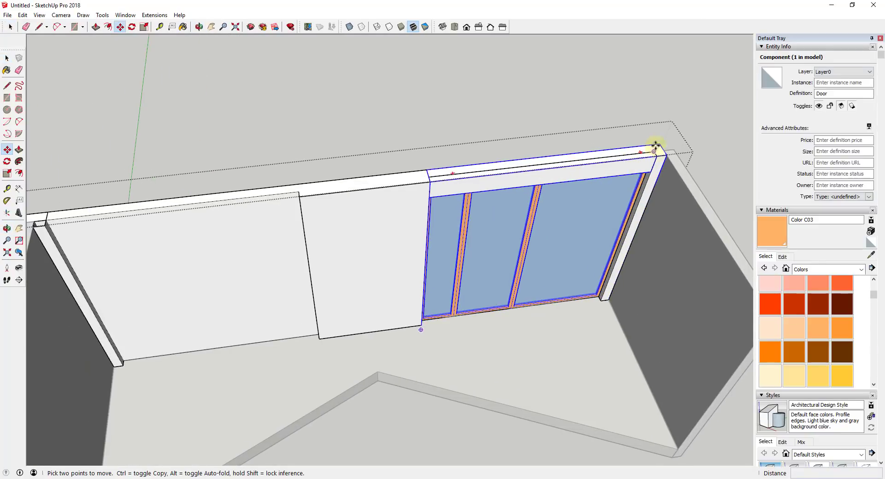
pyautogui.press('ctrl')
pyautogui.click(654, 151)
pyautogui.click(299, 193)
# Step: Push the recessed wall face behind the copied door back 6" to open the wall
pyautogui.moveTo(295, 198); pyautogui.dragTo(263, 257, button='middle')
pyautogui.press('space')
pyautogui.click(264, 257)
pyautogui.press('p')
pyautogui.click(267, 245)
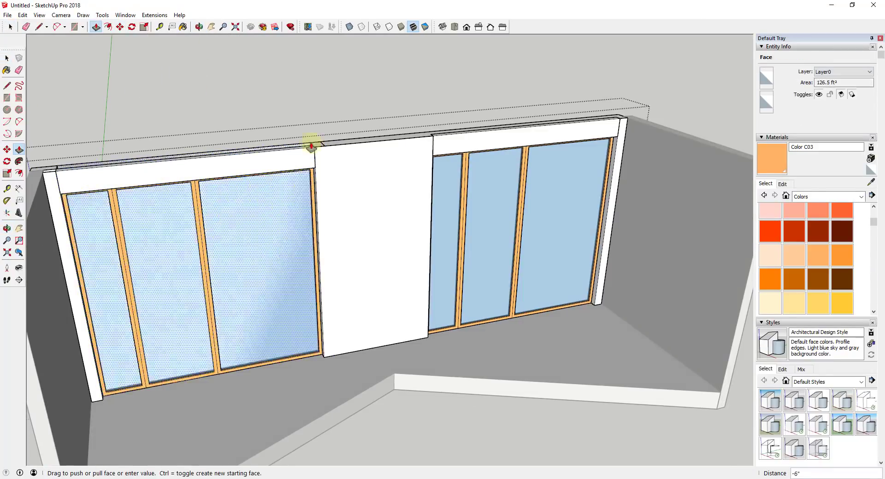
pyautogui.click(311, 147)
pyautogui.scroll(-2, 339, 295)
# Step: Flip the copied Door component so its narrow pane sits beside the center panel
pyautogui.moveTo(341, 309); pyautogui.dragTo(260, 278, button='middle')
pyautogui.press('space')
pyautogui.click(261, 277)
pyautogui.doubleClick(490, 184)
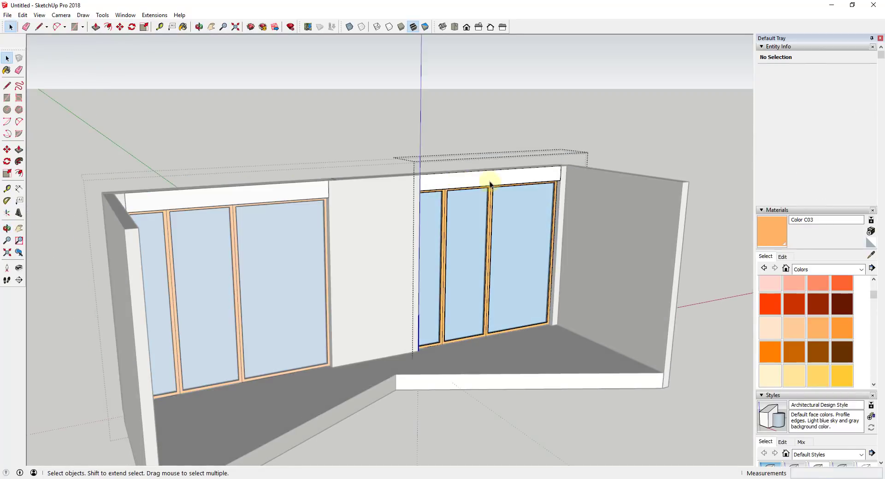
pyautogui.click(226, 286)
pyautogui.click(226, 286)
pyautogui.rightClick(248, 288)
pyautogui.moveTo(292, 309)
pyautogui.click(408, 308)
# Step: Move the flipped Door component back into the opening between the end strip and the center panel
pyautogui.moveTo(378, 302); pyautogui.dragTo(276, 305, button='middle')
pyautogui.scroll(3, 258, 258)
pyautogui.moveTo(226, 208); pyautogui.dragTo(268, 263, button='middle')
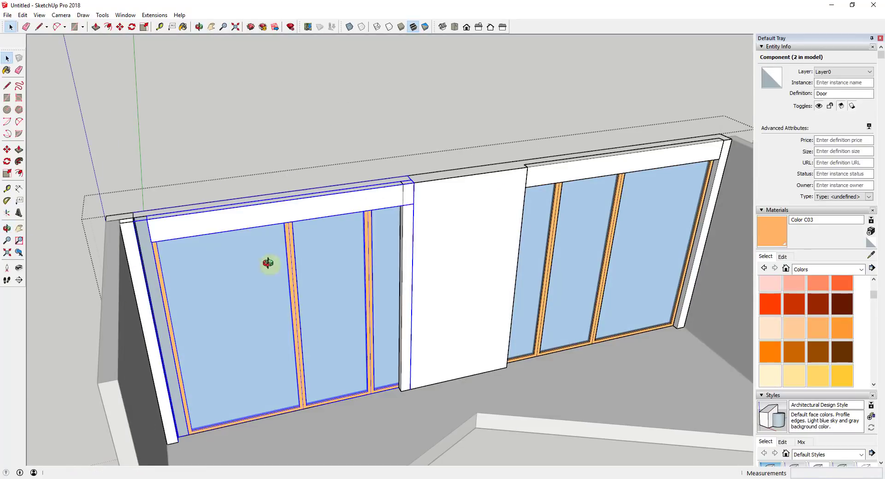
pyautogui.click(411, 178)
pyautogui.click(401, 183)
pyautogui.press('space')
# Step: Open the Door component and paint the header's front and underside faces with Color C03
pyautogui.moveTo(329, 341)
pyautogui.mouseDown(button='middle')
pyautogui.moveTo(309, 265)
pyautogui.moveTo(380, 198)
pyautogui.mouseUp(button='middle')
pyautogui.doubleClick(308, 265)
pyautogui.click(322, 170)
pyautogui.click(770, 232)
pyautogui.click(358, 162)
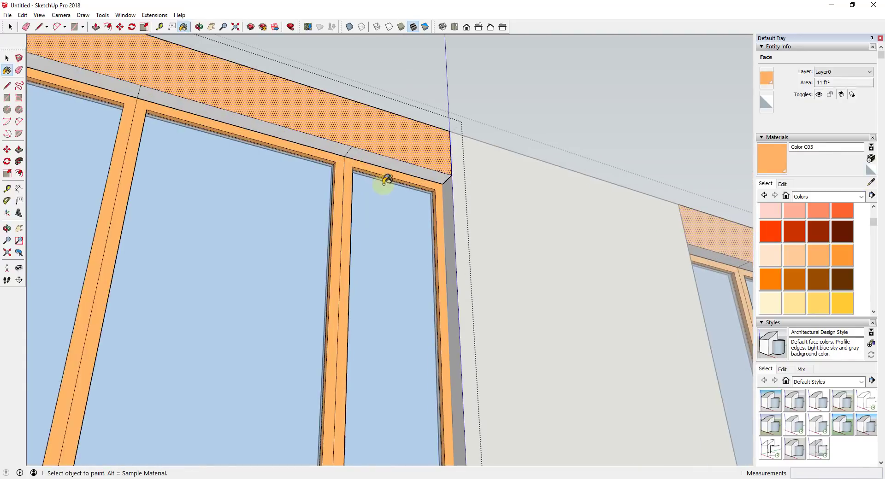
pyautogui.click(385, 170)
pyautogui.scroll(-2, 386, 180)
pyautogui.click(307, 158)
pyautogui.click(189, 132)
pyautogui.press('e')
pyautogui.moveTo(332, 240)
pyautogui.mouseDown(button='middle')
pyautogui.moveTo(137, 267)
pyautogui.moveTo(286, 295)
pyautogui.mouseUp(button='middle')
pyautogui.scroll(-5, 414, 332)
pyautogui.press('space')
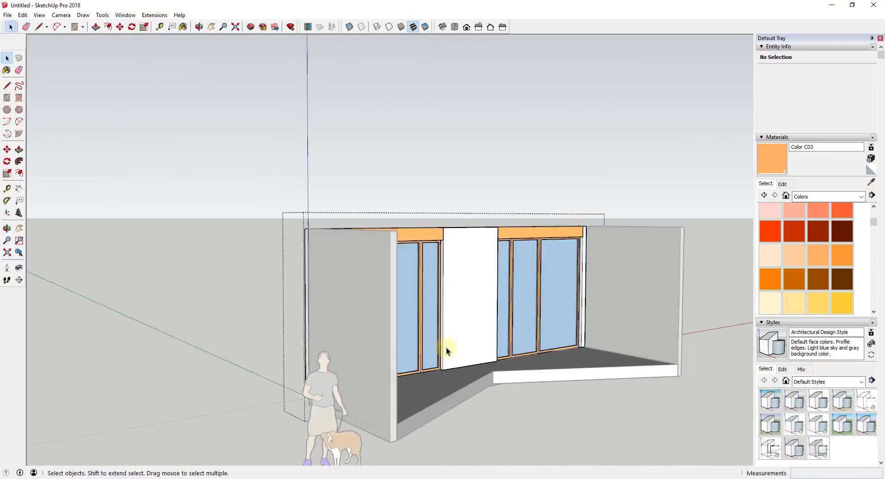
pyautogui.click(446, 348)
# Step: Open the back wall group, select all its geometry and paint it with Brick Antique 01 from Brick, Cladding and Siding
pyautogui.moveTo(446, 348); pyautogui.dragTo(428, 322, button='middle')
pyautogui.doubleClick(505, 303)
pyautogui.tripleClick(513, 335)
pyautogui.click(828, 196)
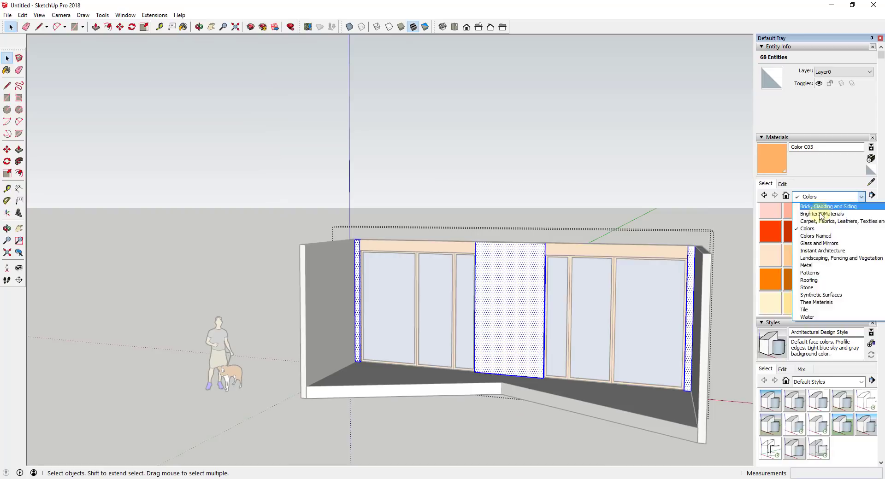
pyautogui.click(820, 207)
pyautogui.click(794, 215)
pyautogui.click(513, 323)
pyautogui.moveTo(513, 323); pyautogui.dragTo(691, 314, button='middle')
pyautogui.press('space')
pyautogui.click(700, 343)
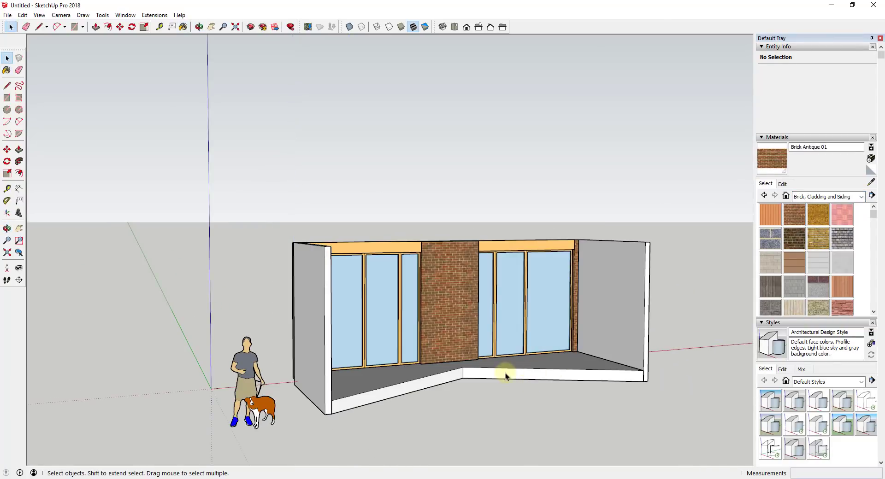
# Step: Draw a 4-foot vertical line upward along the blue axis from the inner vertex of the floor slab's V-shaped front
pyautogui.press('l')
pyautogui.scroll(2, 462, 368)
pyautogui.click(463, 368)
pyautogui.write('4')
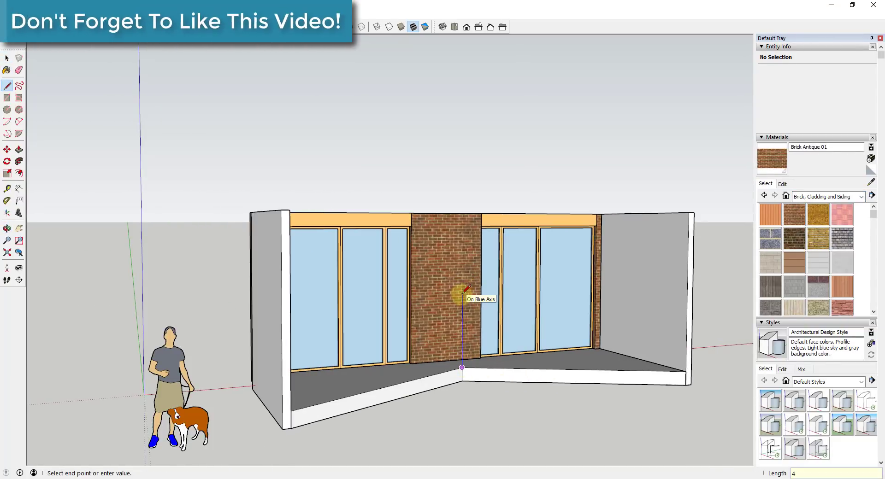
pyautogui.press('Return')
pyautogui.scroll(2, 463, 290)
pyautogui.moveTo(422, 332); pyautogui.dragTo(502, 365, button='middle')
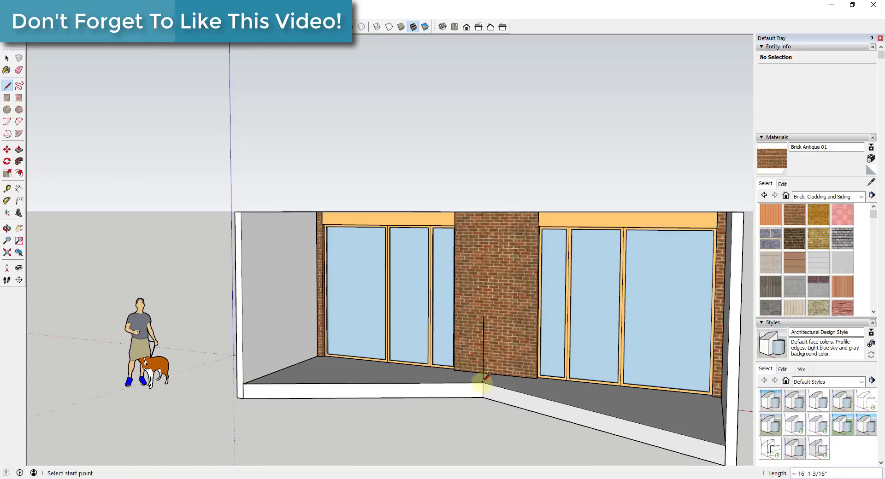
# Step: Select the two top front edges of the floor slab and open the Instant Fence & Railing settings
pyautogui.scroll(-2, 483, 382)
pyautogui.moveTo(419, 411); pyautogui.dragTo(502, 389, button='middle')
pyautogui.press('space')
pyautogui.click(530, 383)
pyautogui.keyDown('shift'); pyautogui.click(406, 384); pyautogui.keyUp('shift')
pyautogui.moveTo(298, 185); pyautogui.dragTo(298, 202, button='middle')
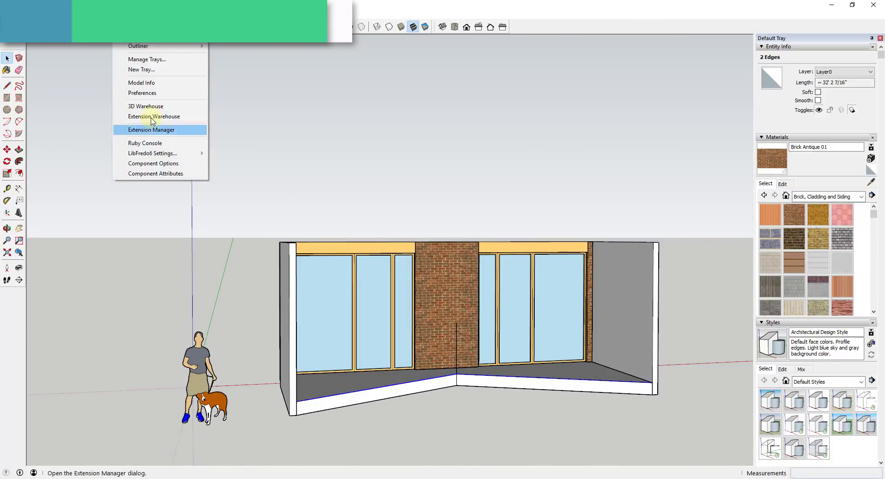
pyautogui.click(152, 127)
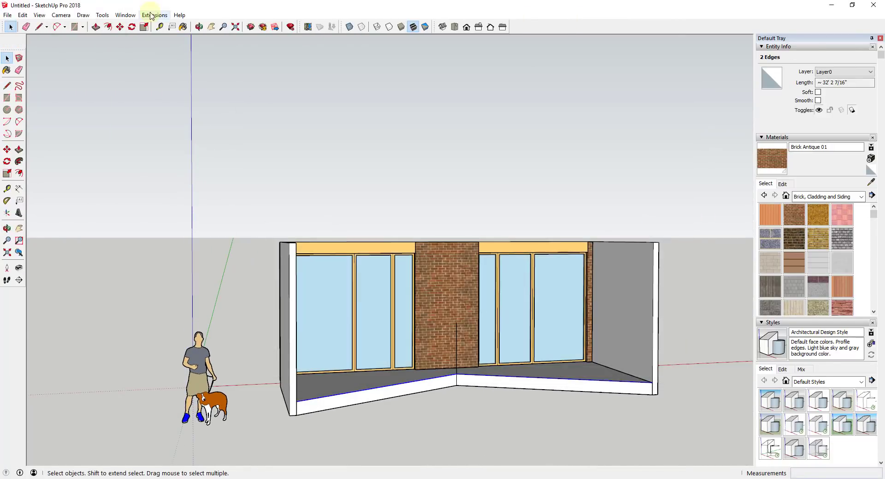
pyautogui.click(152, 16)
pyautogui.moveTo(221, 123)
pyautogui.click(350, 175)
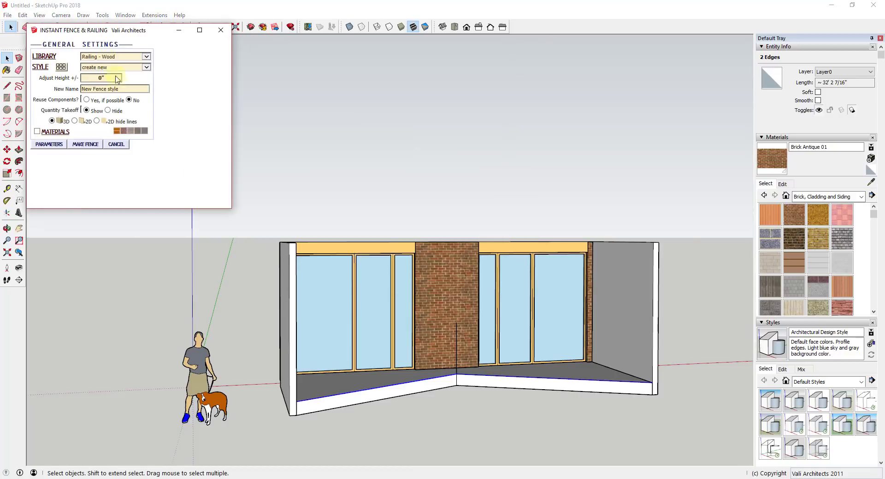
# Step: Browse the wood and metal styles, set the library to Railing - Glass and choose the Cantilever Glass 5 style
pyautogui.click(61, 68)
pyautogui.click(368, 30)
pyautogui.click(117, 56)
pyautogui.click(107, 40)
pyautogui.click(61, 67)
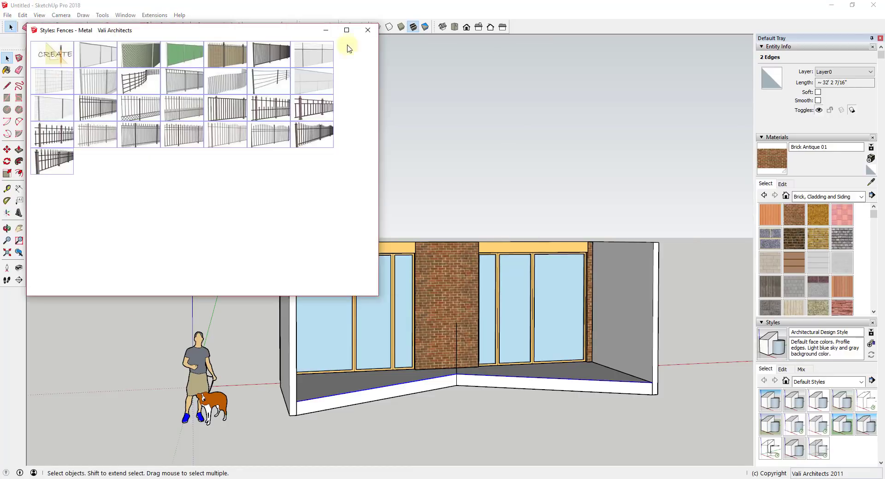
pyautogui.click(368, 30)
pyautogui.click(117, 57)
pyautogui.click(109, 75)
pyautogui.click(62, 67)
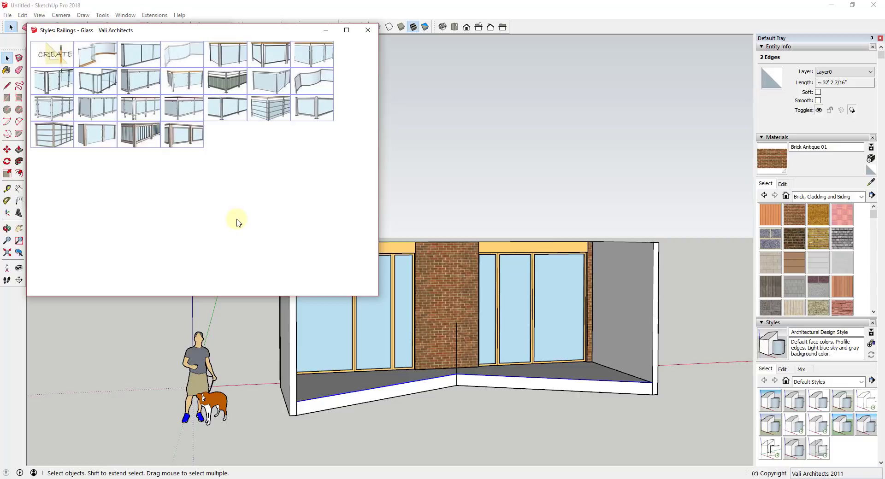
pyautogui.click(141, 54)
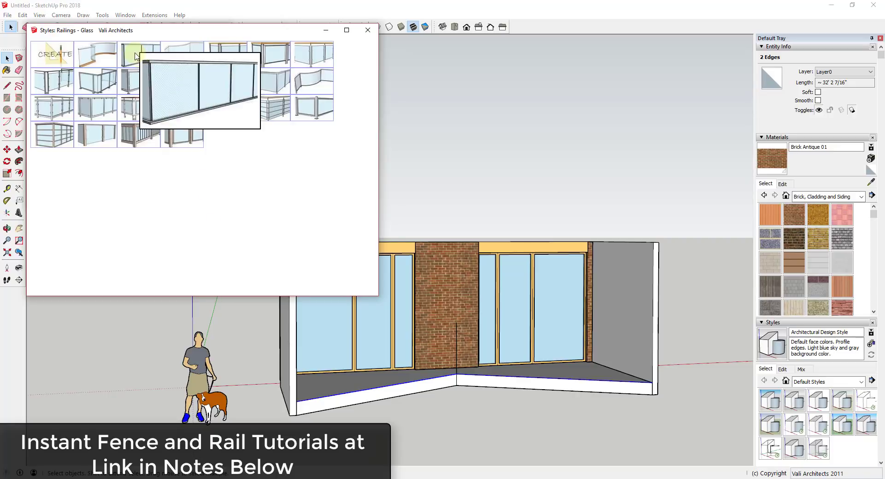
pyautogui.click(368, 30)
# Step: Reselect the two top front edges of the floor slab and combine them into a group
pyautogui.click(406, 385)
pyautogui.doubleClick(407, 385)
pyautogui.click(407, 383)
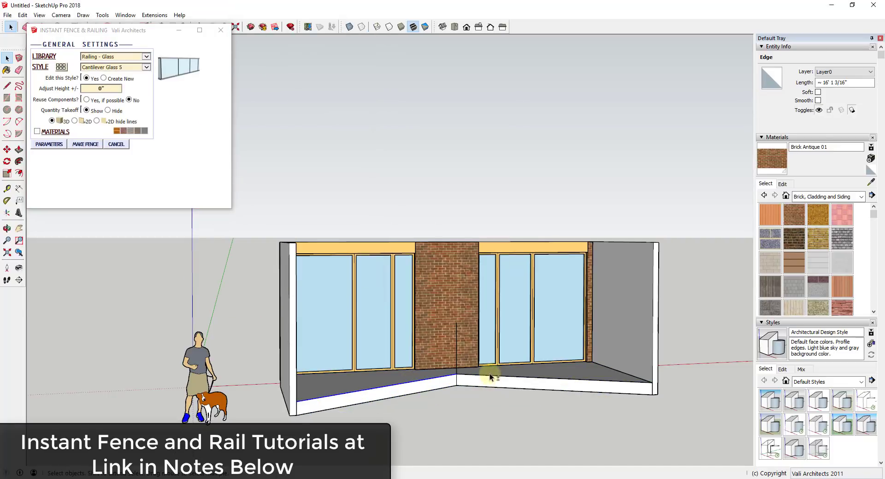
pyautogui.keyDown('shift'); pyautogui.click(490, 376); pyautogui.keyUp('shift')
pyautogui.rightClick(488, 377)
pyautogui.click(524, 197)
# Step: Generate the Cantilever Glass 5 railing along the front of the floor slab and delete it
pyautogui.click(86, 144)
pyautogui.click(251, 456)
pyautogui.click(276, 433)
pyautogui.moveTo(286, 369); pyautogui.dragTo(323, 369, button='middle')
pyautogui.click(405, 351)
pyautogui.press('Delete')
# Step: Select the floor edge group, reopen Instant Fence & Railing and choose the Glass Railing 18 style
pyautogui.moveTo(405, 344); pyautogui.dragTo(433, 388, button='middle')
pyautogui.click(433, 385)
pyautogui.click(155, 15)
pyautogui.moveTo(174, 123)
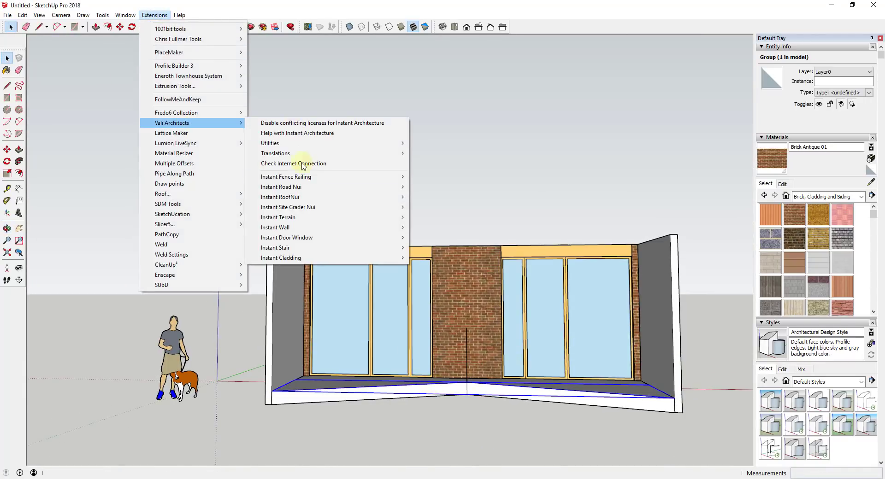
pyautogui.moveTo(302, 177)
pyautogui.click(443, 204)
pyautogui.click(69, 67)
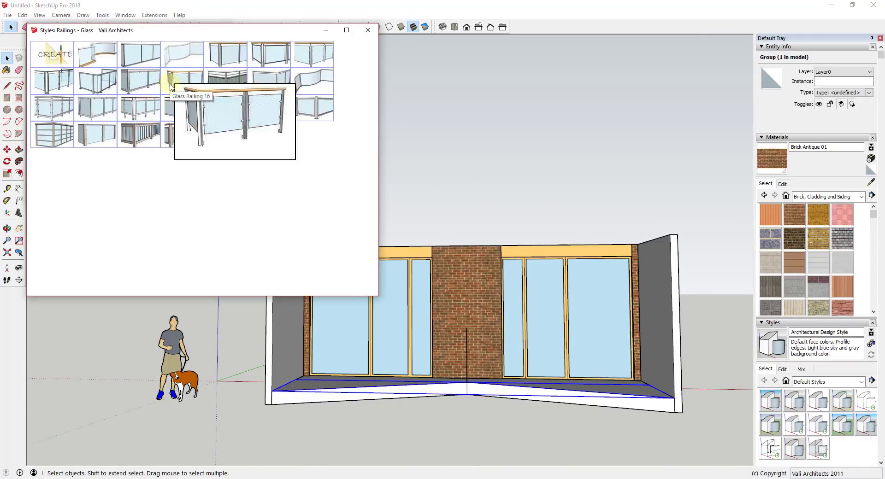
pyautogui.moveTo(137, 86)
pyautogui.click(265, 87)
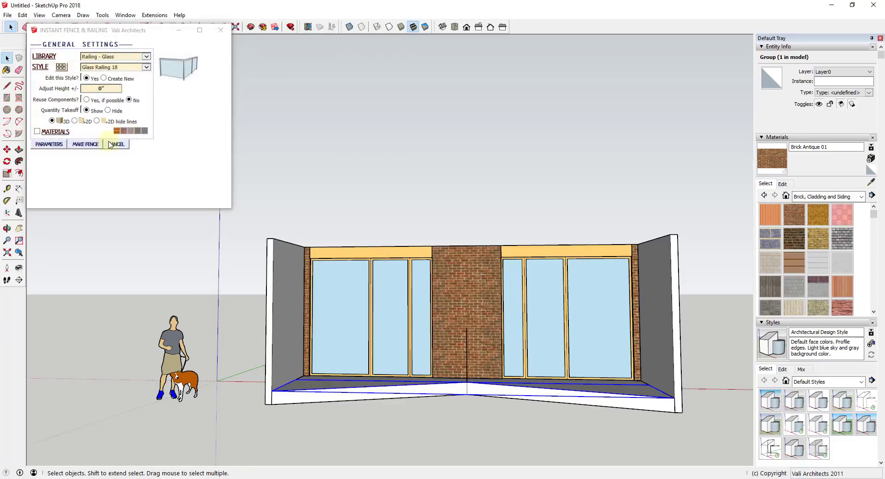
# Step: Generate the Glass Railing 18 railing along the slab's front edge and paint all its glass panels Translucent Glass Blue
pyautogui.click(117, 144)
pyautogui.click(252, 468)
pyautogui.moveTo(258, 371); pyautogui.dragTo(329, 389, button='middle')
pyautogui.doubleClick(299, 378)
pyautogui.click(300, 377)
pyautogui.hotkey('ctrl', 'a')
pyautogui.click(328, 389)
pyautogui.hotkey('ctrl', 'a')
pyautogui.click(853, 197)
pyautogui.scroll(2, 840, 236)
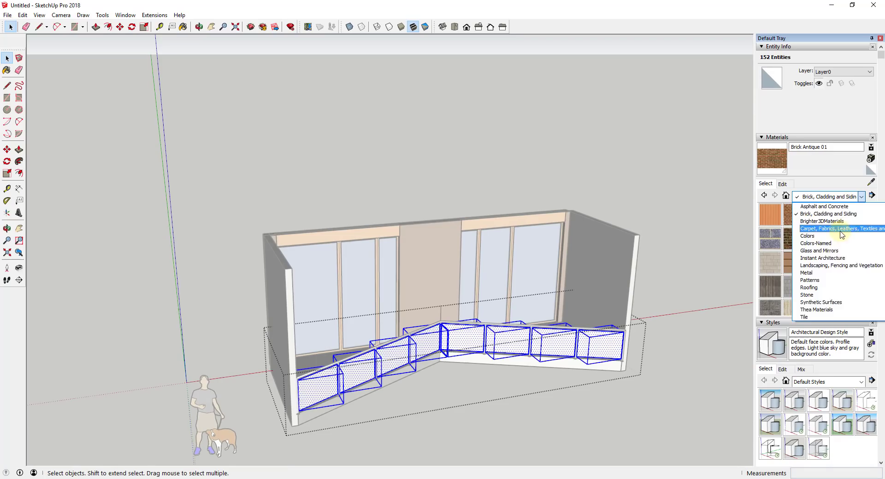
pyautogui.click(824, 264)
pyautogui.click(842, 215)
pyautogui.click(353, 373)
pyautogui.press('space')
pyautogui.click(402, 417)
# Step: Combine the railing's posts, glass panels and handrail into one group
pyautogui.moveTo(402, 417)
pyautogui.mouseDown(button='middle')
pyautogui.moveTo(593, 341)
pyautogui.moveTo(462, 239)
pyautogui.mouseUp(button='middle')
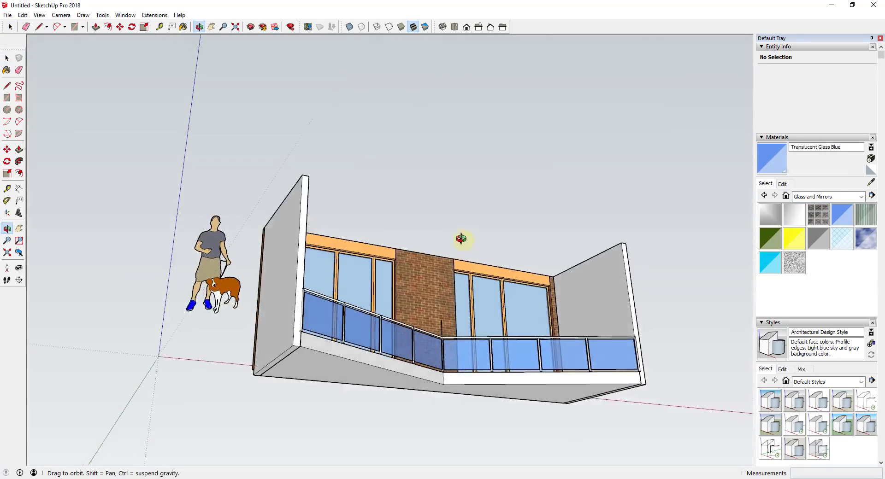
pyautogui.scroll(5, 413, 348)
pyautogui.scroll(-5, 413, 349)
pyautogui.moveTo(413, 348); pyautogui.dragTo(533, 395, button='middle')
pyautogui.scroll(6, 488, 355)
pyautogui.click(469, 388)
pyautogui.scroll(-5, 469, 388)
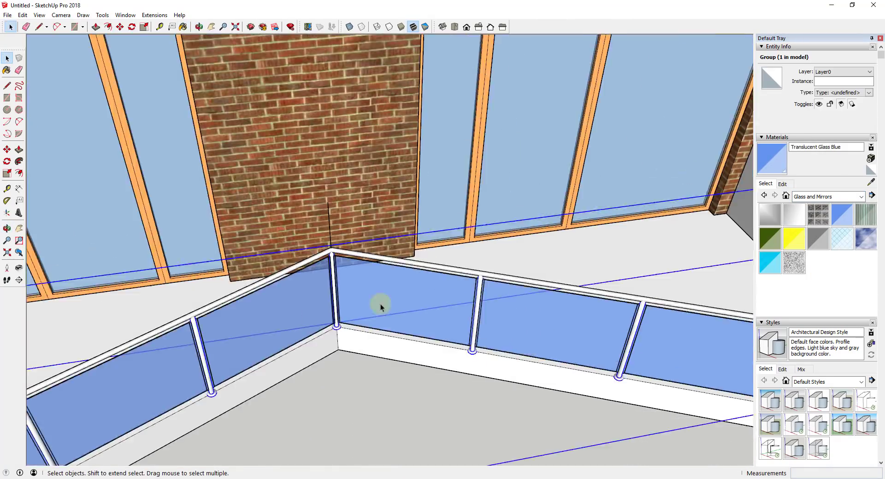
pyautogui.moveTo(381, 303); pyautogui.dragTo(332, 198, button='middle')
pyautogui.click(252, 176)
pyautogui.keyDown('shift'); pyautogui.click(246, 190); pyautogui.keyUp('shift')
pyautogui.moveTo(237, 210); pyautogui.dragTo(241, 213, button='middle')
pyautogui.keyDown('shift'); pyautogui.click(276, 221); pyautogui.keyUp('shift')
pyautogui.rightClick(277, 221)
pyautogui.click(302, 287)
pyautogui.moveTo(313, 288); pyautogui.dragTo(346, 418, button='middle')
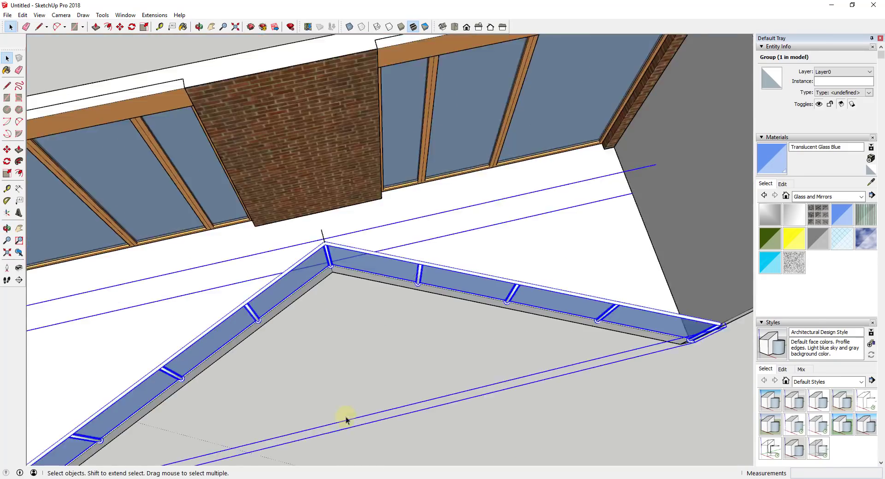
# Step: Move the railing group back from the slab's front edge and erase the stray vertical line behind its corner
pyautogui.scroll(8, 327, 261)
pyautogui.press('m')
pyautogui.click(328, 259)
pyautogui.click(324, 242)
pyautogui.scroll(-4, 326, 232)
pyautogui.press('e')
pyautogui.moveTo(324, 243)
pyautogui.mouseDown(button='middle')
pyautogui.moveTo(326, 232)
pyautogui.moveTo(345, 352)
pyautogui.mouseUp(button='middle')
pyautogui.scroll(-6, 345, 351)
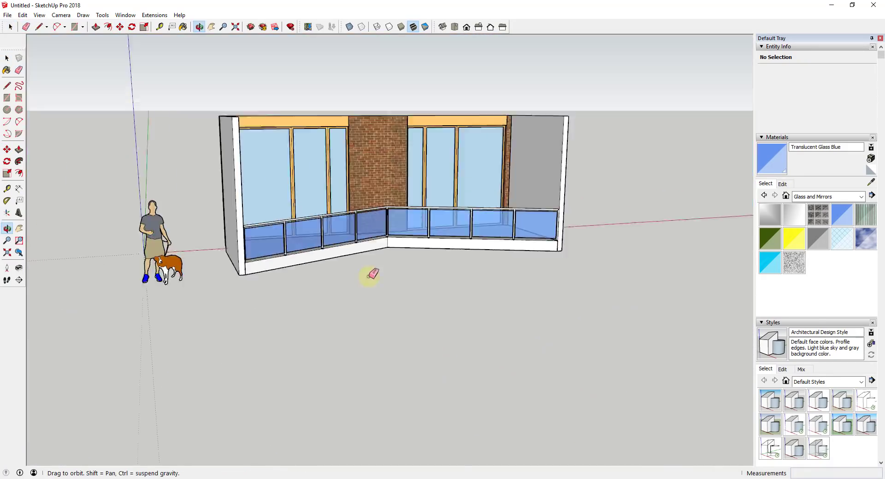
# Step: Move the figure with the dog forward, in front of the building section
pyautogui.moveTo(374, 275)
pyautogui.mouseDown(button='middle')
pyautogui.moveTo(472, 245)
pyautogui.moveTo(373, 336)
pyautogui.moveTo(369, 316)
pyautogui.mouseUp(button='middle')
pyautogui.press('space')
pyautogui.click(170, 242)
pyautogui.press('m')
pyautogui.click(168, 270)
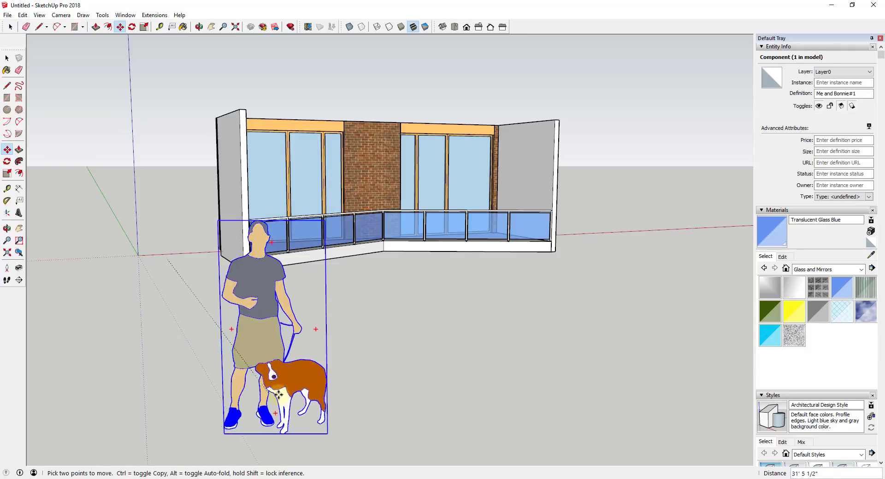
pyautogui.click(285, 421)
# Step: Turn the complete building section into a component named Balcony and remove its left side wall
pyautogui.press('space')
pyautogui.click(393, 247)
pyautogui.moveTo(383, 218); pyautogui.dragTo(353, 228, button='middle')
pyautogui.scroll(-2, 353, 227)
pyautogui.moveTo(226, 113); pyautogui.dragTo(558, 295)
pyautogui.rightClick(395, 177)
pyautogui.click(457, 253)
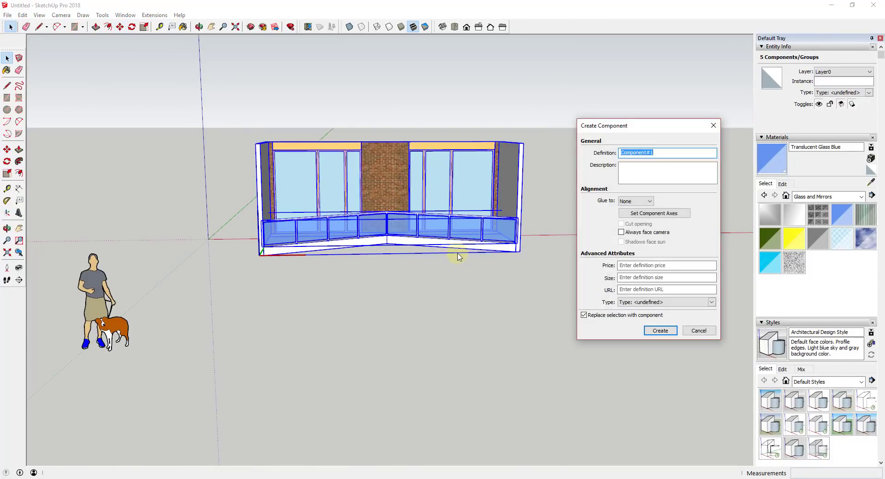
pyautogui.write('Balcony')
pyautogui.press('Return')
pyautogui.doubleClick(261, 184)
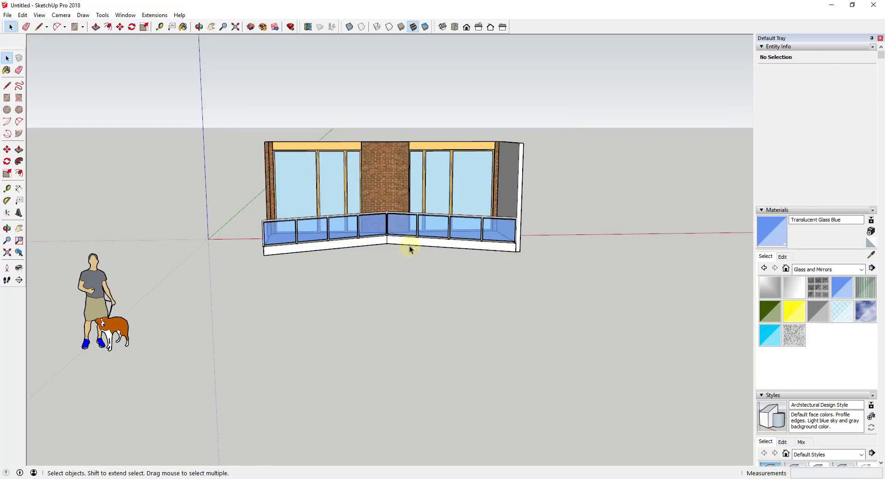
# Step: Try to copy the Balcony component end to end and array it ten times along the red axis
pyautogui.click(410, 247)
pyautogui.press('m')
pyautogui.click(520, 252)
pyautogui.press('ctrl')
pyautogui.click(263, 256)
pyautogui.scroll(-2, 389, 283)
pyautogui.scroll(6, 319, 264)
pyautogui.moveTo(319, 268); pyautogui.dragTo(297, 298, button='middle')
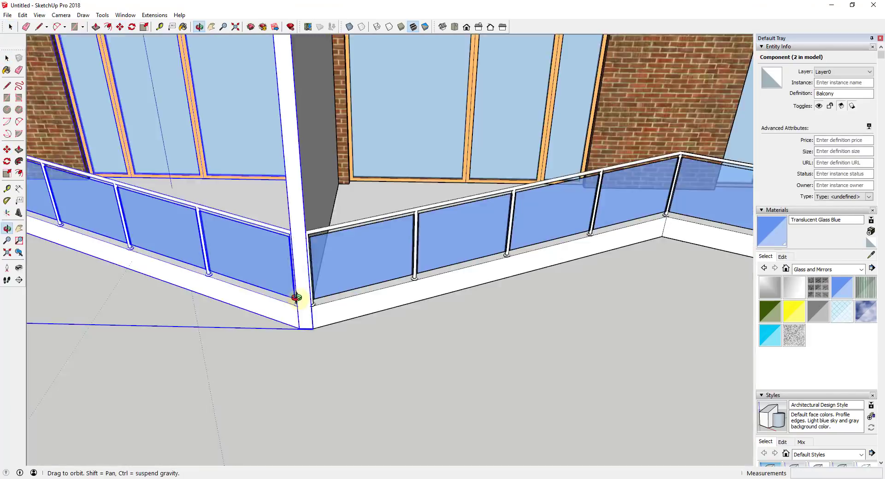
pyautogui.scroll(-8, 481, 296)
pyautogui.write('*10')
pyautogui.press('Return')
pyautogui.scroll(-2, 602, 247)
pyautogui.moveTo(560, 318); pyautogui.dragTo(398, 248, button='middle')
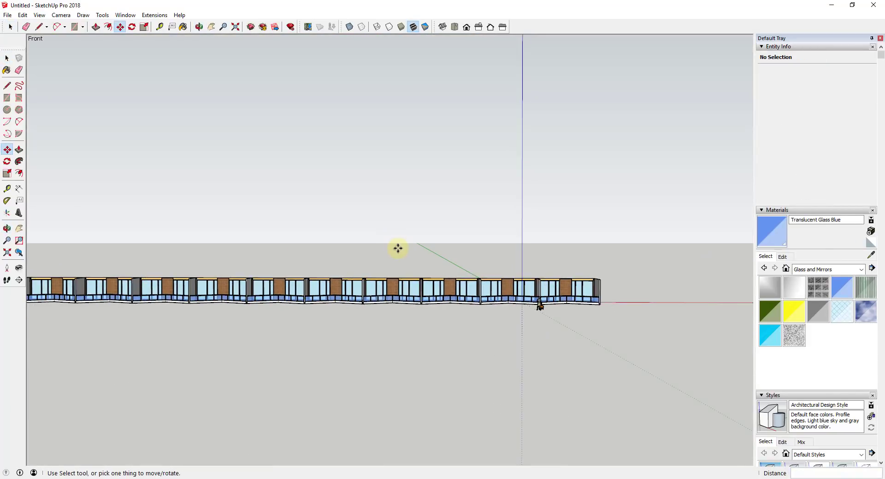
pyautogui.scroll(6, 611, 297)
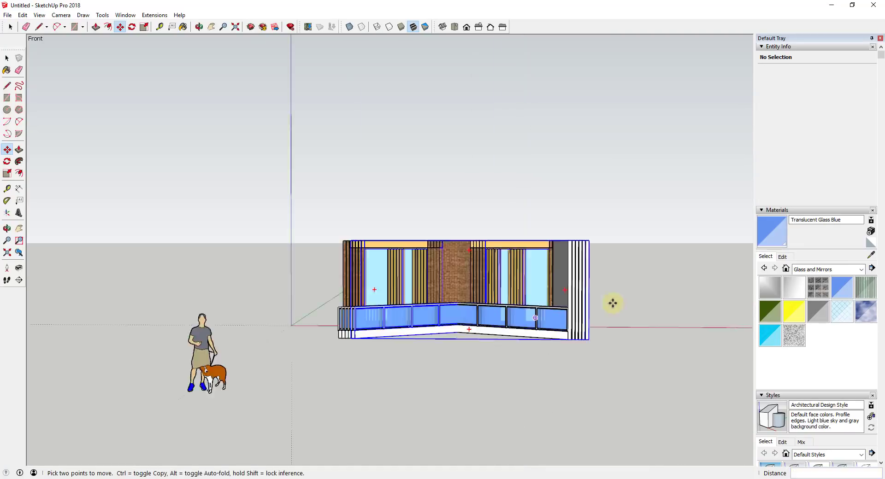
pyautogui.hotkey('ctrl', 'z')
# Step: Try to array three adjoining copies of the Balcony component along the red axis
pyautogui.moveTo(613, 304); pyautogui.dragTo(548, 332, button='middle')
pyautogui.click(505, 312)
pyautogui.press('ctrl')
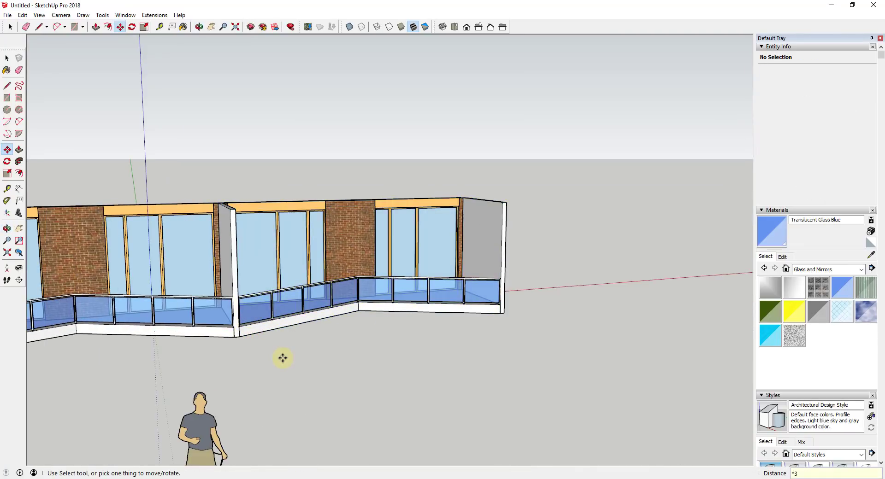
pyautogui.scroll(-6, 282, 358)
pyautogui.moveTo(304, 318); pyautogui.dragTo(108, 277, button='middle')
pyautogui.hotkey('ctrl', 'z')
# Step: Copy the Balcony component 29' 6" along the red axis and array it into a row of five
pyautogui.scroll(3, 375, 298)
pyautogui.scroll(4, 414, 286)
pyautogui.click(471, 376)
pyautogui.press('ctrl')
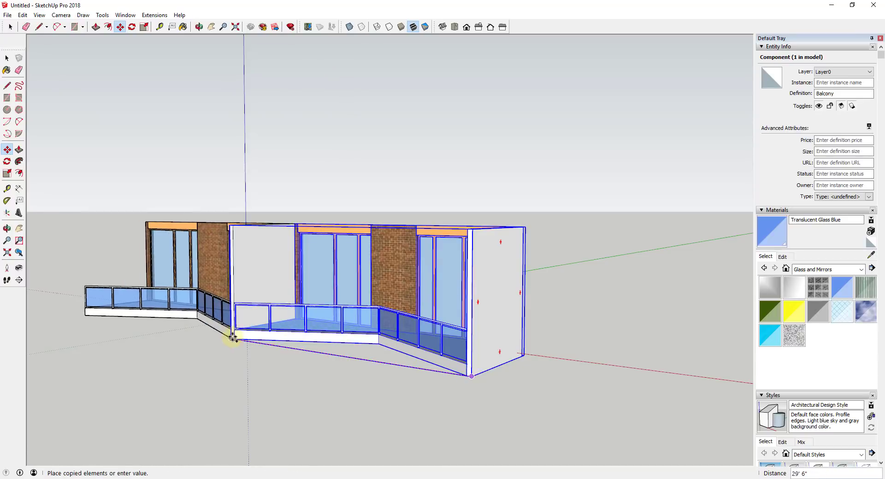
pyautogui.click(233, 338)
pyautogui.scroll(-3, 322, 352)
pyautogui.write('*3')
pyautogui.press('Return')
# Step: Copy the row of five balconies straight up onto the top of the walls as a second storey
pyautogui.scroll(-4, 228, 302)
pyautogui.moveTo(227, 302); pyautogui.dragTo(208, 305, button='middle')
pyautogui.scroll(1, 409, 328)
pyautogui.press('m')
pyautogui.scroll(6, 475, 340)
pyautogui.click(470, 332)
pyautogui.press('ctrl')
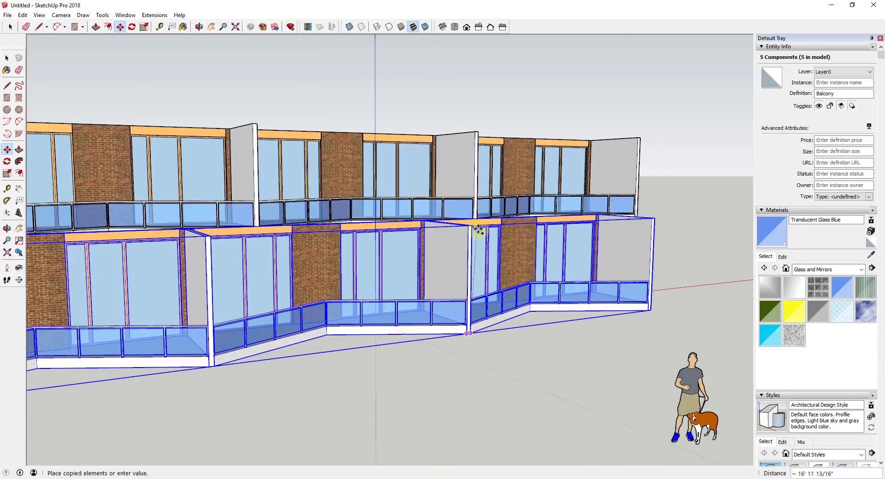
pyautogui.click(471, 229)
# Step: Shift the upper row sideways by half a bay so its side walls line up with the V points below
pyautogui.moveTo(407, 237); pyautogui.dragTo(206, 249, button='middle')
pyautogui.click(47, 244)
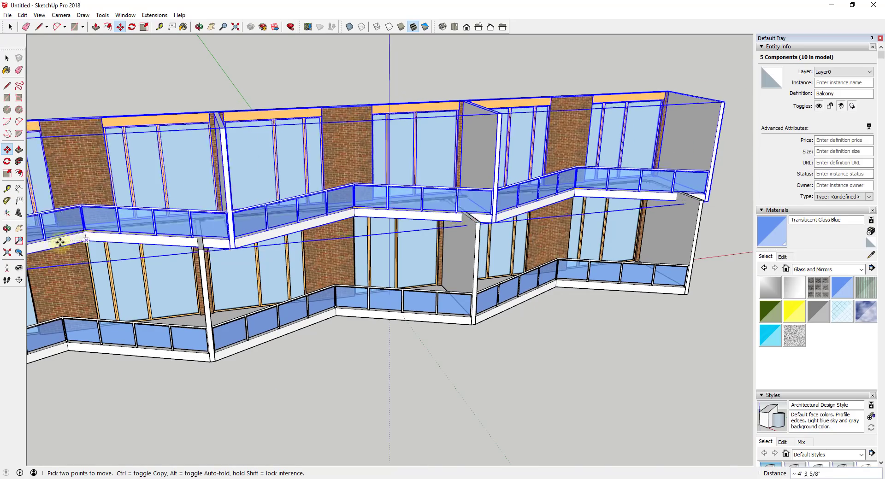
pyautogui.scroll(4, 201, 254)
pyautogui.scroll(-8, 201, 265)
pyautogui.moveTo(201, 264); pyautogui.dragTo(300, 231, button='middle')
pyautogui.scroll(-4, 295, 235)
pyautogui.scroll(5, 185, 251)
pyautogui.scroll(-5, 185, 252)
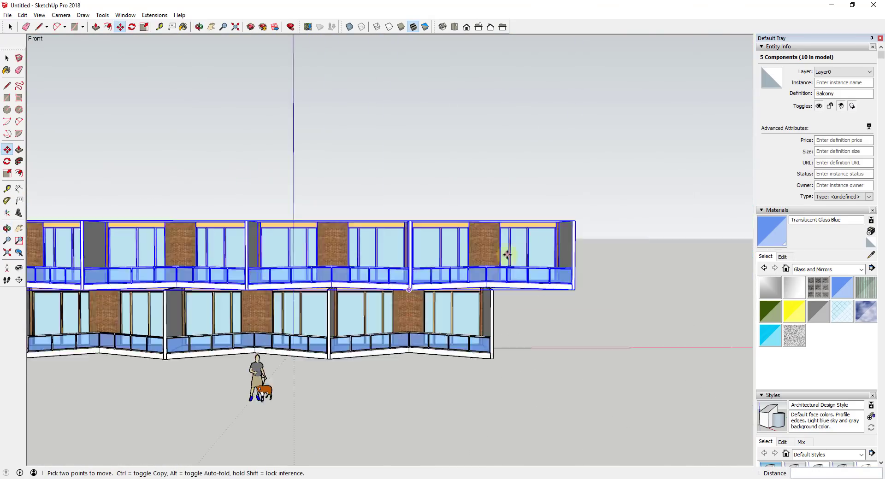
# Step: Make the overhanging end balcony of the upper row unique and open it for editing
pyautogui.moveTo(506, 255); pyautogui.dragTo(576, 299, button='middle')
pyautogui.press('space')
pyautogui.rightClick(429, 187)
pyautogui.click(459, 194)
pyautogui.doubleClick(460, 196)
pyautogui.press('e')
pyautogui.click(531, 169)
pyautogui.hotkey('ctrl', 'z')
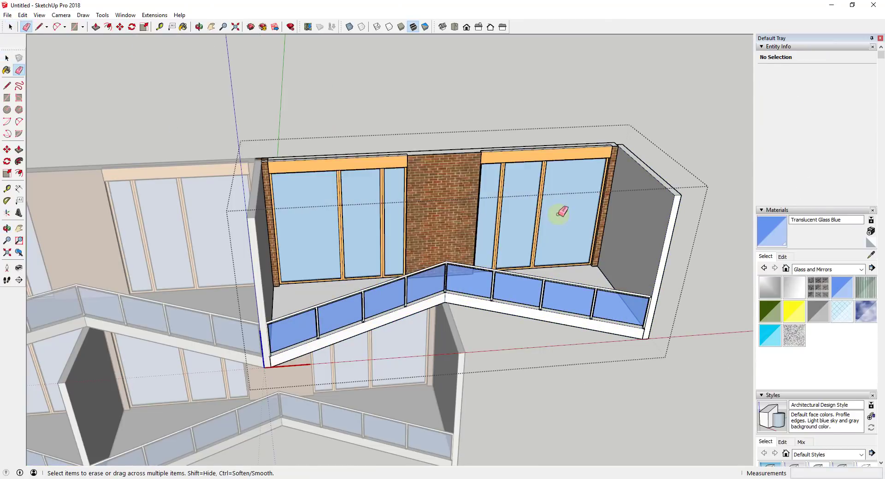
# Step: Open the end balcony's back wall and delete the door unit in its outer half
pyautogui.press('space')
pyautogui.doubleClick(538, 199)
pyautogui.click(542, 203)
pyautogui.press('Delete')
pyautogui.click(540, 205)
pyautogui.press('space')
pyautogui.scroll(2, 613, 167)
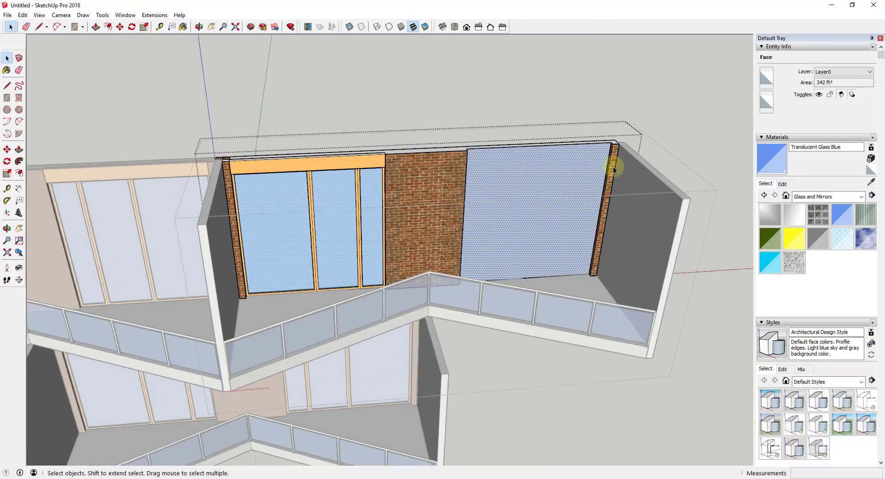
# Step: Delete the brick strip at the wall's outer end and push the central brick pier's side in to the balcony's middle
pyautogui.tripleClick(614, 168)
pyautogui.moveTo(633, 317); pyautogui.dragTo(502, 239, button='middle')
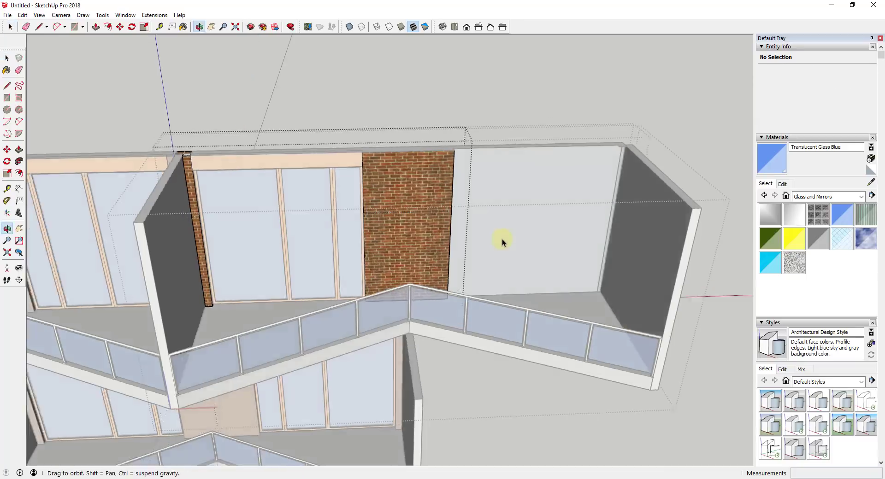
pyautogui.scroll(5, 479, 249)
pyautogui.press('p')
pyautogui.click(355, 416)
pyautogui.scroll(-8, 355, 416)
pyautogui.press('space')
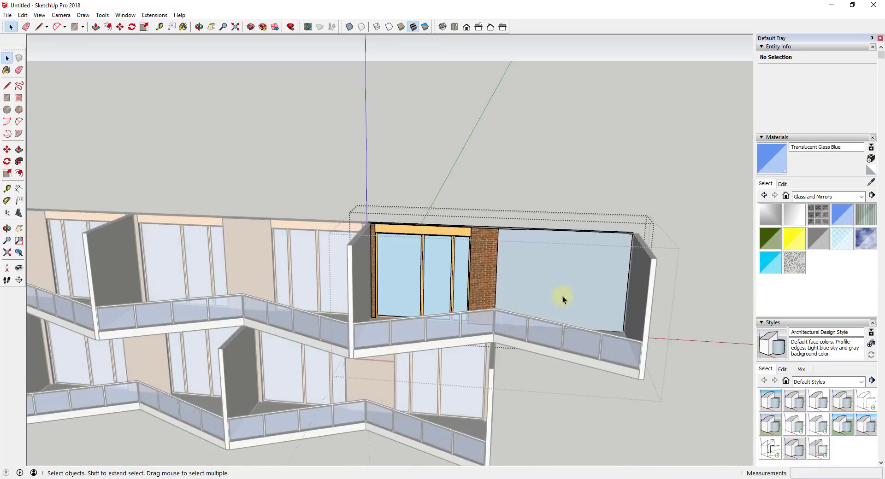
# Step: Delete the glass panels from the outer half of the end balcony's railing
pyautogui.moveTo(562, 300); pyautogui.dragTo(522, 313, button='middle')
pyautogui.doubleClick(522, 312)
pyautogui.tripleClick(522, 312)
pyautogui.keyDown('shift'); pyautogui.click(552, 316); pyautogui.keyUp('shift')
pyautogui.keyDown('shift'); pyautogui.click(582, 318); pyautogui.keyUp('shift')
pyautogui.keyDown('shift'); pyautogui.click(581, 321); pyautogui.keyUp('shift')
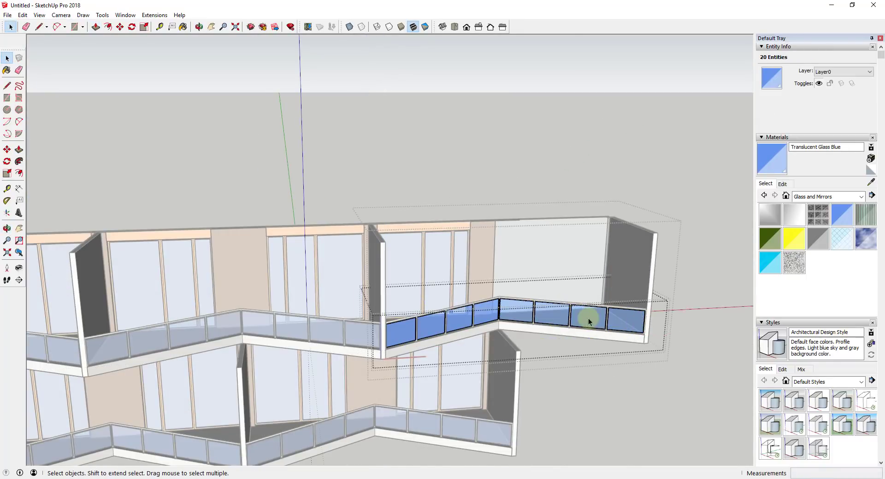
pyautogui.press('Delete')
pyautogui.scroll(2, 595, 321)
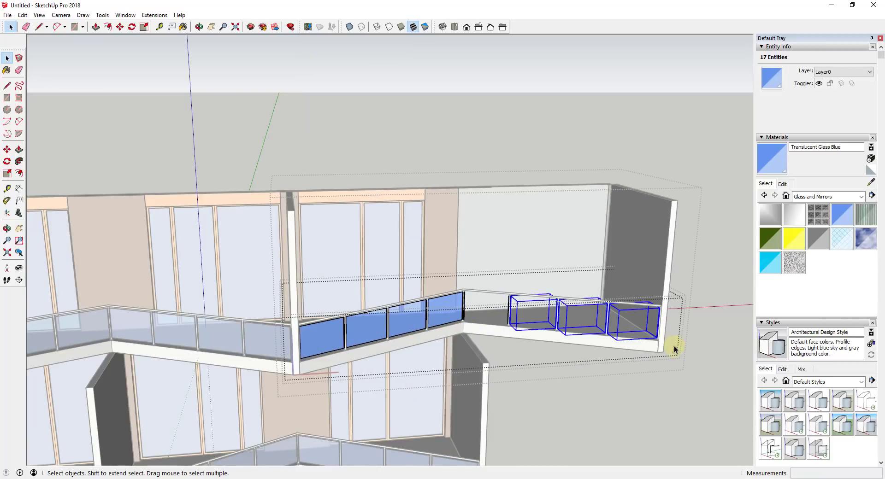
pyautogui.click(553, 344)
# Step: Open the end balcony's handrail, select its surface and display hidden geometry
pyautogui.doubleClick(533, 295)
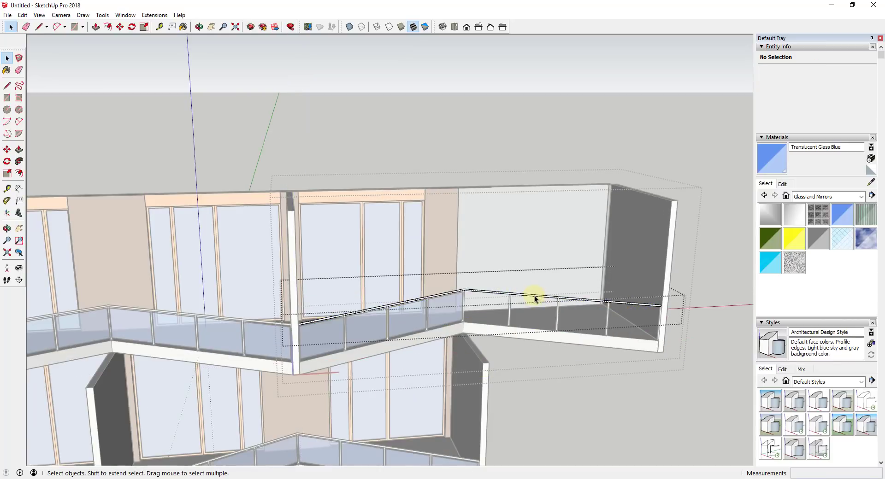
pyautogui.click(534, 295)
pyautogui.scroll(3, 533, 296)
pyautogui.moveTo(534, 296); pyautogui.dragTo(627, 290, button='middle')
pyautogui.scroll(6, 293, 285)
pyautogui.moveTo(295, 291); pyautogui.dragTo(258, 344, button='middle')
pyautogui.click(39, 15)
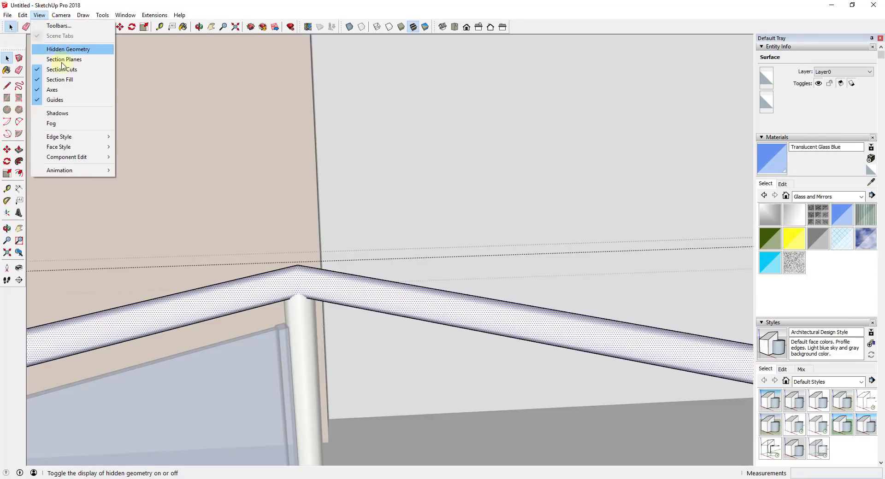
pyautogui.click(64, 50)
# Step: Cut the handrail with a line at the corner post and erase its outer half
pyautogui.scroll(3, 292, 260)
pyautogui.moveTo(292, 256); pyautogui.dragTo(221, 249, button='middle')
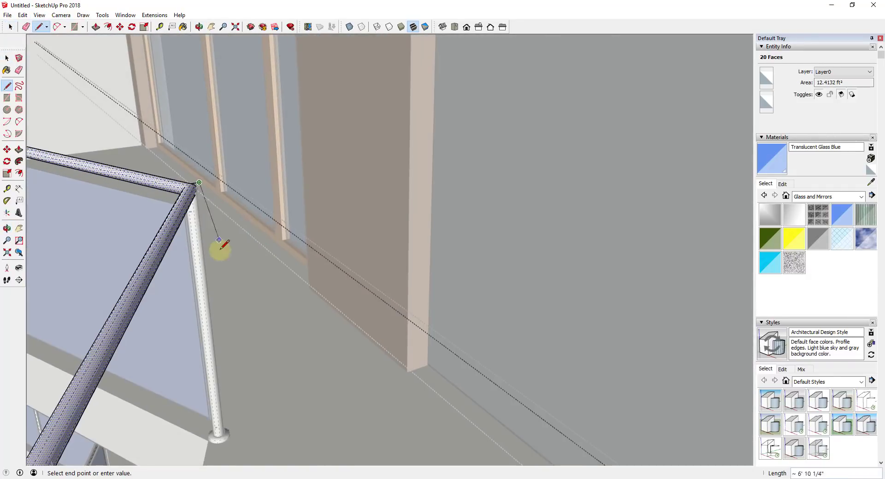
pyautogui.click(199, 182)
pyautogui.press('e')
pyautogui.moveTo(198, 183); pyautogui.dragTo(352, 237, button='middle')
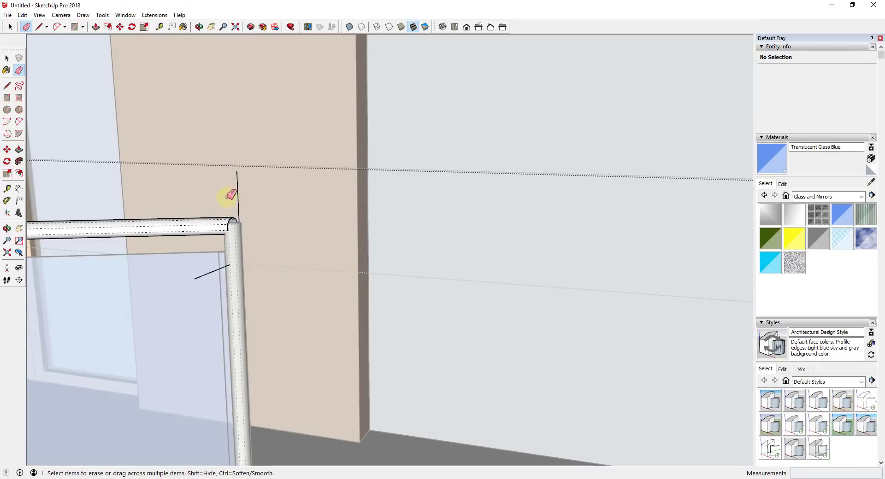
pyautogui.scroll(-6, 334, 293)
# Step: Open the railing's posts and delete all of those beyond the corner post
pyautogui.doubleClick(399, 344)
pyautogui.moveTo(399, 344); pyautogui.dragTo(543, 286, button='middle')
pyautogui.scroll(-3, 543, 286)
pyautogui.moveTo(477, 232); pyautogui.dragTo(720, 361)
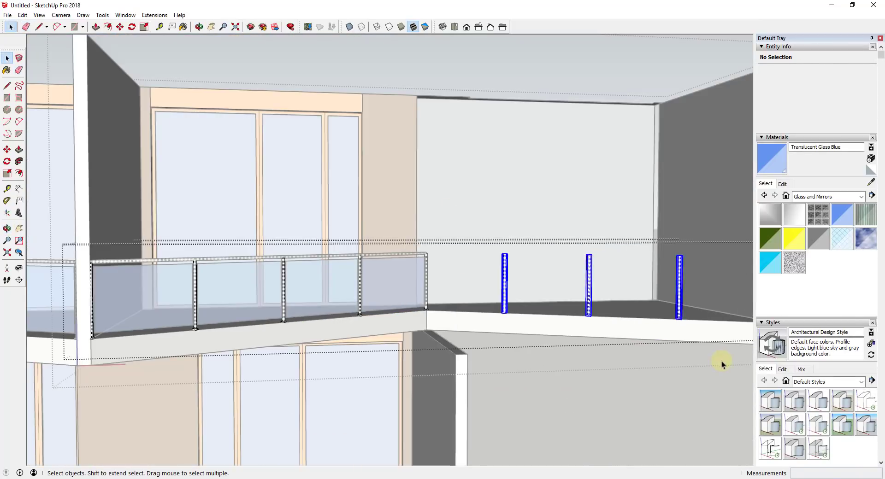
pyautogui.press('Delete')
pyautogui.scroll(-3, 615, 333)
pyautogui.moveTo(560, 244); pyautogui.dragTo(615, 338)
pyautogui.press('Delete')
# Step: Open the end balcony's floor slab and split it with a line from the front corner to the rear edge
pyautogui.doubleClick(427, 303)
pyautogui.scroll(3, 410, 301)
pyautogui.moveTo(426, 303); pyautogui.dragTo(383, 353, button='middle')
pyautogui.press('l')
pyautogui.scroll(4, 386, 275)
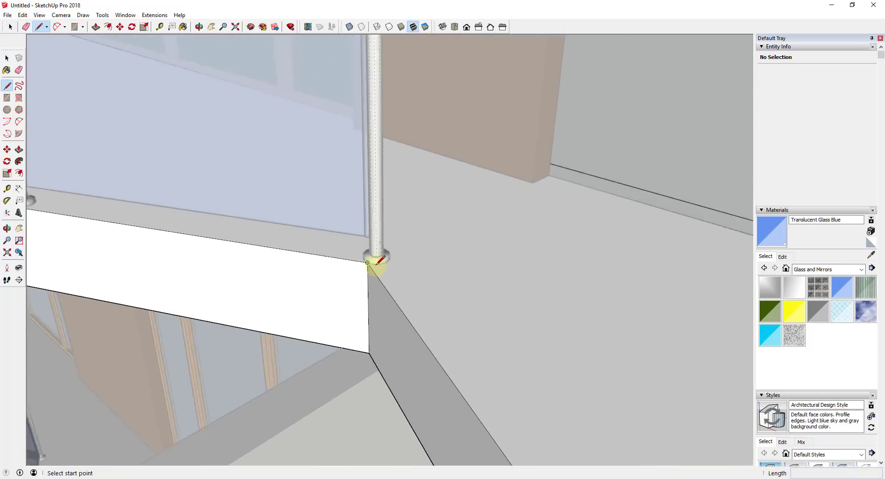
pyautogui.click(367, 264)
pyautogui.scroll(-4, 346, 305)
pyautogui.scroll(-8, 341, 315)
pyautogui.moveTo(340, 316); pyautogui.dragTo(303, 237, button='middle')
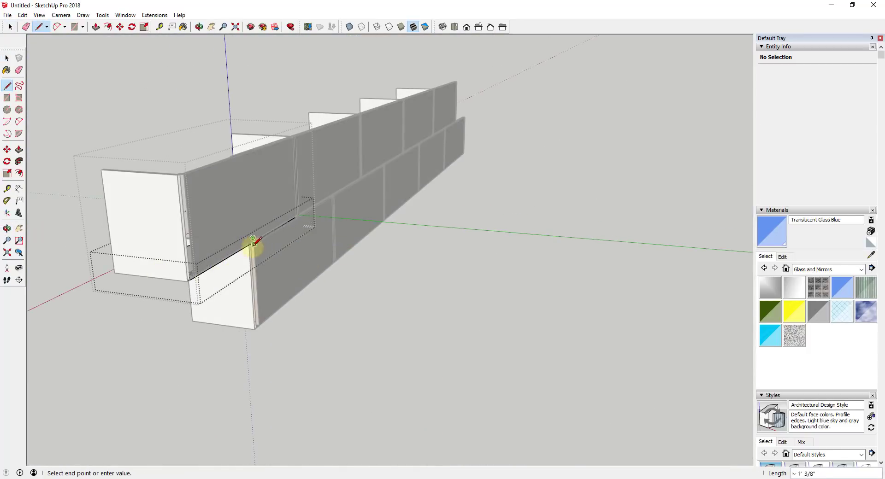
pyautogui.scroll(2, 251, 244)
pyautogui.moveTo(251, 245); pyautogui.dragTo(330, 240, button='middle')
# Step: Remove the outer half of the end balcony's slab with Push/Pull
pyautogui.press('space')
pyautogui.click(466, 273)
pyautogui.press('p')
pyautogui.click(467, 273)
pyautogui.press('space')
# Step: Open the end balcony's rear wall and draw a vertical rectangle closing it off at the brick pier's outer edge
pyautogui.moveTo(361, 300); pyautogui.dragTo(544, 334, button='middle')
pyautogui.doubleClick(411, 213)
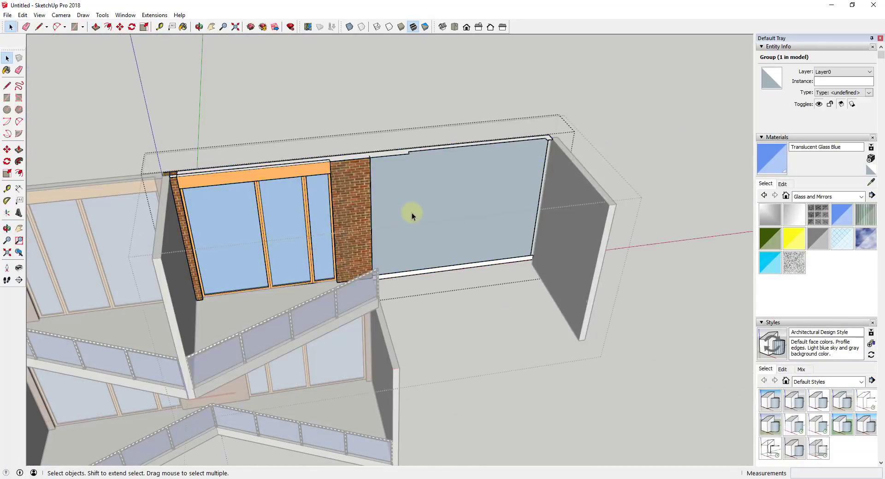
pyautogui.click(411, 213)
pyautogui.scroll(3, 407, 233)
pyautogui.moveTo(411, 213); pyautogui.dragTo(351, 289, button='middle')
pyautogui.scroll(3, 350, 289)
pyautogui.click(337, 291)
pyautogui.scroll(-5, 336, 292)
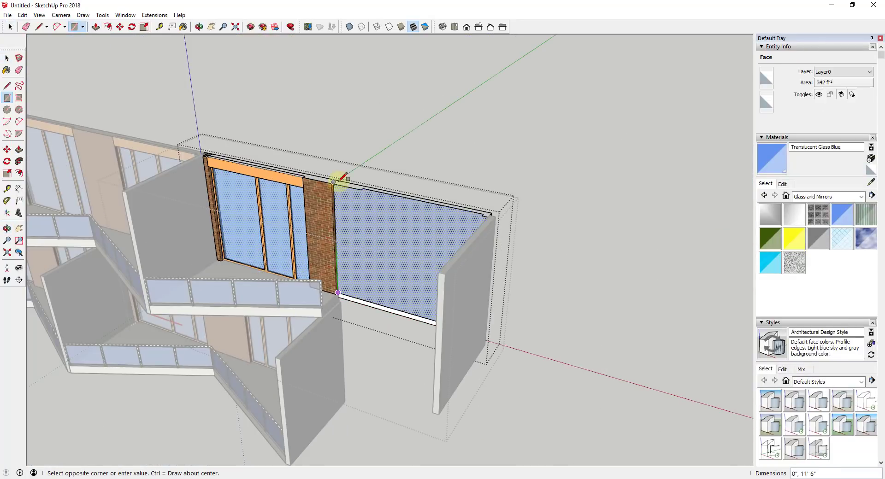
pyautogui.scroll(6, 360, 157)
pyautogui.click(302, 219)
pyautogui.scroll(-6, 301, 220)
pyautogui.moveTo(301, 220); pyautogui.dragTo(640, 137, button='middle')
# Step: Delete the rear wall's surface beyond the brick pier and leave the wall group
pyautogui.press('space')
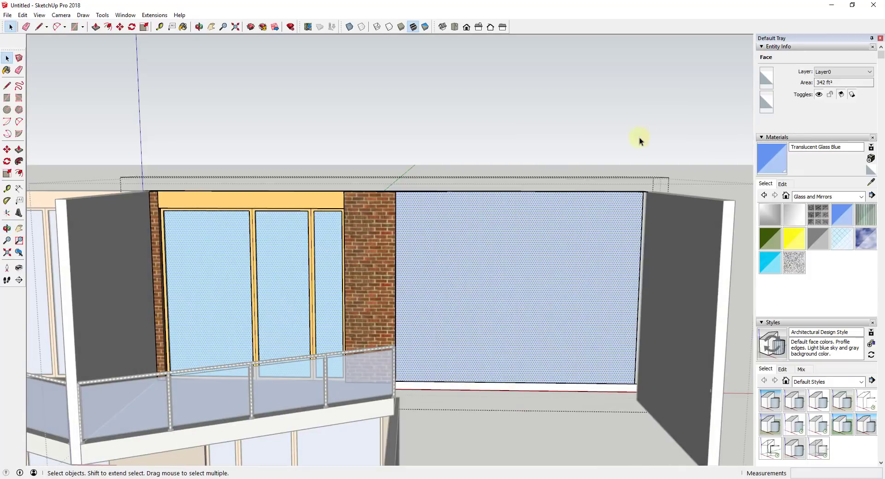
pyautogui.press('Delete')
pyautogui.scroll(-3, 488, 367)
pyautogui.click(489, 366)
# Step: Move the outer Vertical Wall in to the brick pier's edge and leave the balcony component
pyautogui.click(611, 295)
pyautogui.scroll(2, 611, 295)
pyautogui.moveTo(610, 294); pyautogui.dragTo(544, 319, button='middle')
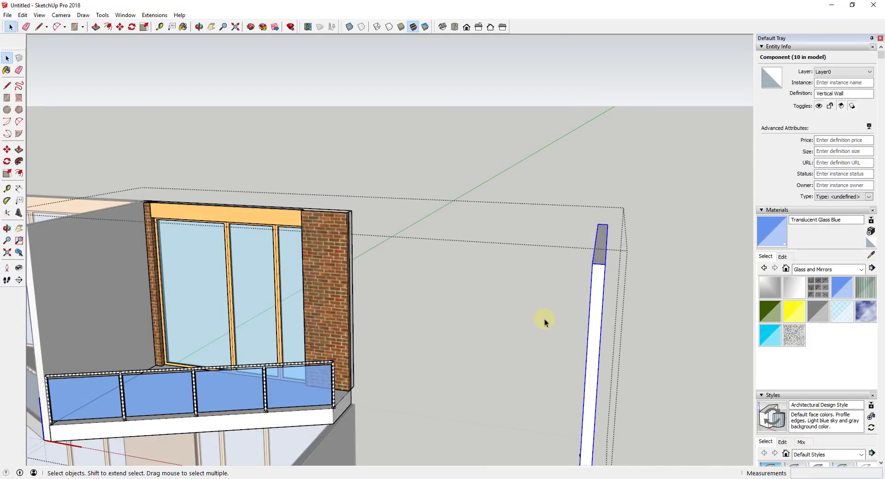
pyautogui.press('m')
pyautogui.click(607, 224)
pyautogui.click(352, 156)
pyautogui.press('space')
pyautogui.moveTo(354, 409); pyautogui.dragTo(388, 400, button='middle')
pyautogui.scroll(-2, 395, 392)
pyautogui.click(449, 362)
# Step: Copy the trimmed half-bay unit to the facade's opposite end and mirror it with a red-axis scale of -1
pyautogui.scroll(-5, 449, 361)
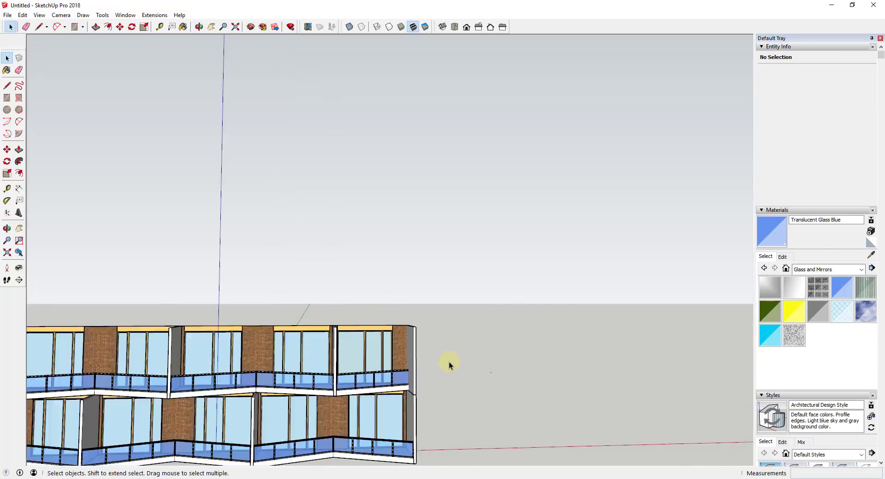
pyautogui.click(422, 360)
pyautogui.click(128, 396)
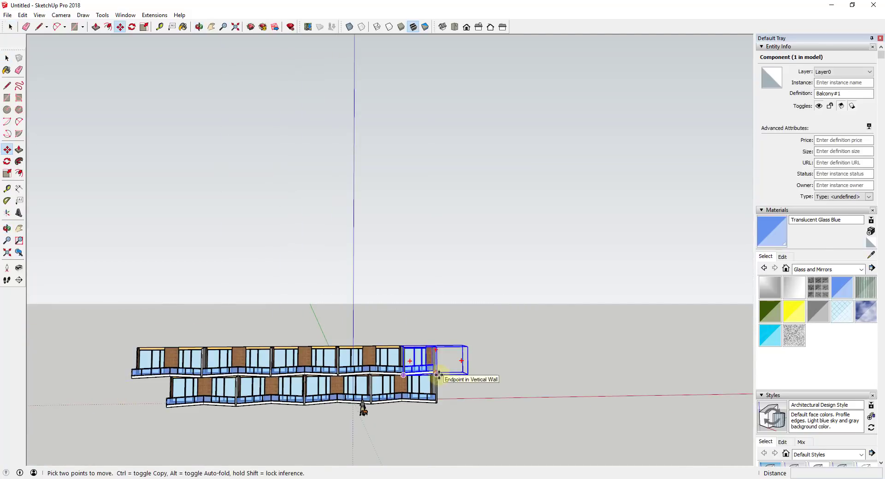
pyautogui.click(111, 375)
pyautogui.moveTo(110, 376); pyautogui.dragTo(184, 382, button='middle')
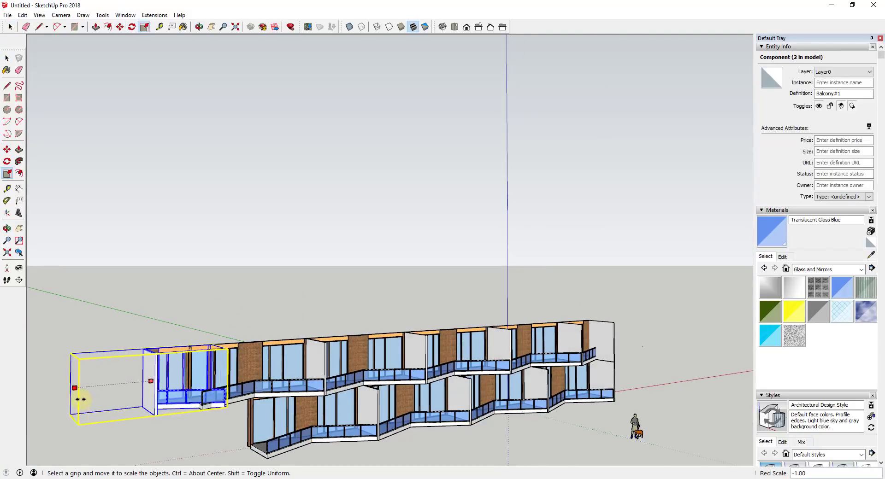
# Step: Move the mirrored half-bay unit by its slab corner onto the open end corner of the lower storey
pyautogui.press('m')
pyautogui.scroll(3, 224, 402)
pyautogui.click(224, 400)
pyautogui.scroll(-4, 225, 401)
pyautogui.scroll(6, 222, 444)
pyautogui.click(222, 444)
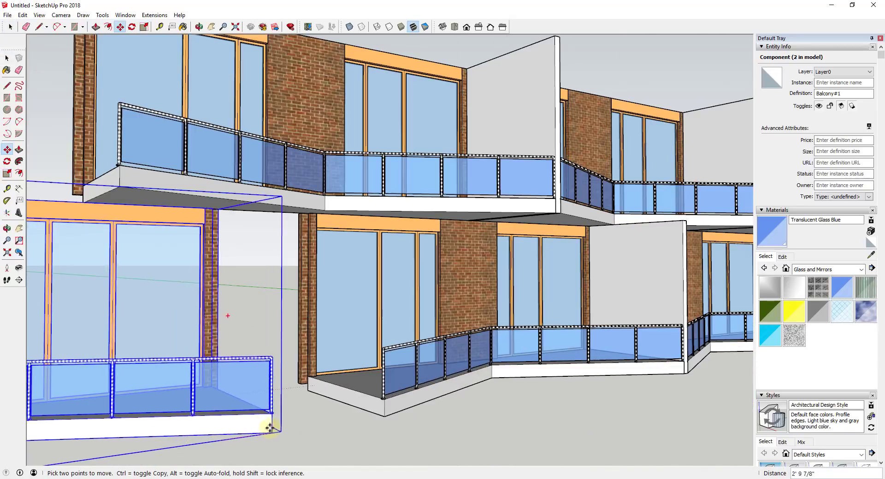
pyautogui.click(383, 416)
pyautogui.scroll(-3, 322, 410)
pyautogui.moveTo(286, 408); pyautogui.dragTo(254, 396, button='middle')
pyautogui.press('space')
# Step: Examine both ends of the two storeys for how the end units and vertical walls line up
pyautogui.click(203, 302)
pyautogui.moveTo(202, 302); pyautogui.dragTo(93, 296, button='middle')
pyautogui.scroll(4, 206, 294)
pyautogui.press('space')
pyautogui.scroll(-4, 93, 296)
pyautogui.moveTo(599, 318); pyautogui.dragTo(656, 328, button='middle')
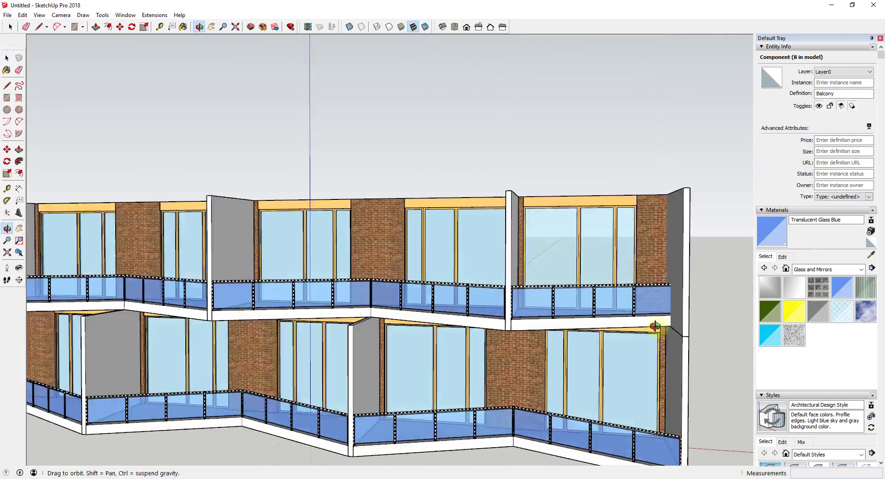
pyautogui.scroll(-3, 185, 310)
pyautogui.moveTo(185, 310); pyautogui.dragTo(191, 375, button='middle')
pyautogui.scroll(5, 152, 370)
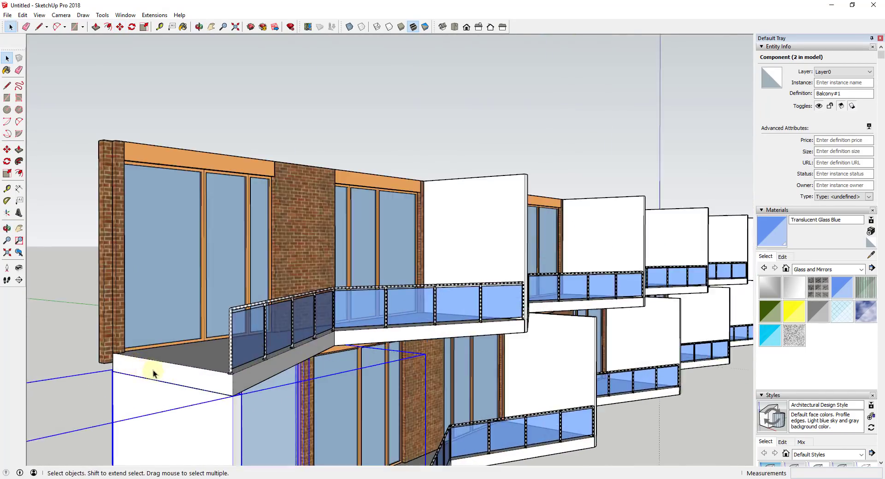
# Step: Copy the Vertical Wall from inside the upper end balcony and paste it into the model outside the component
pyautogui.scroll(-3, 295, 246)
pyautogui.doubleClick(432, 233)
pyautogui.click(416, 235)
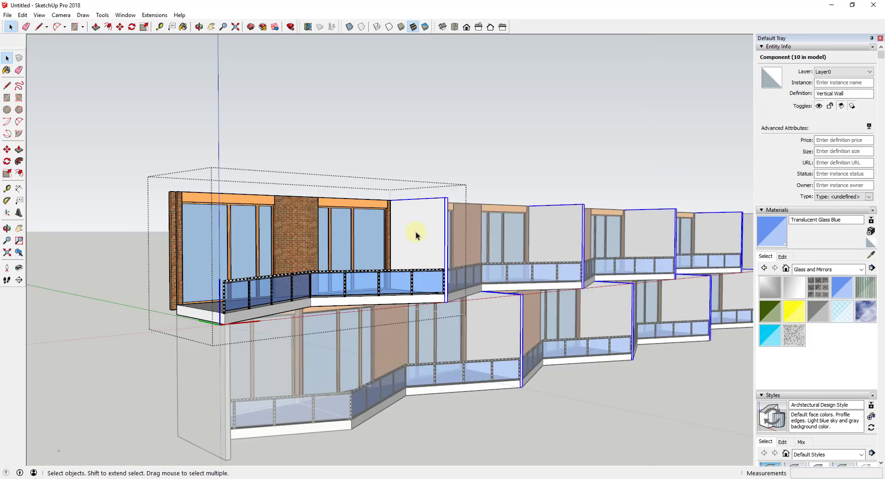
pyautogui.hotkey('ctrl', 'c')
pyautogui.click(217, 166)
pyautogui.hotkey('ctrl', 'v')
pyautogui.moveTo(232, 315); pyautogui.dragTo(110, 306, button='middle')
pyautogui.scroll(-4, 110, 306)
pyautogui.moveTo(449, 353); pyautogui.dragTo(260, 384, button='middle')
pyautogui.click(166, 313)
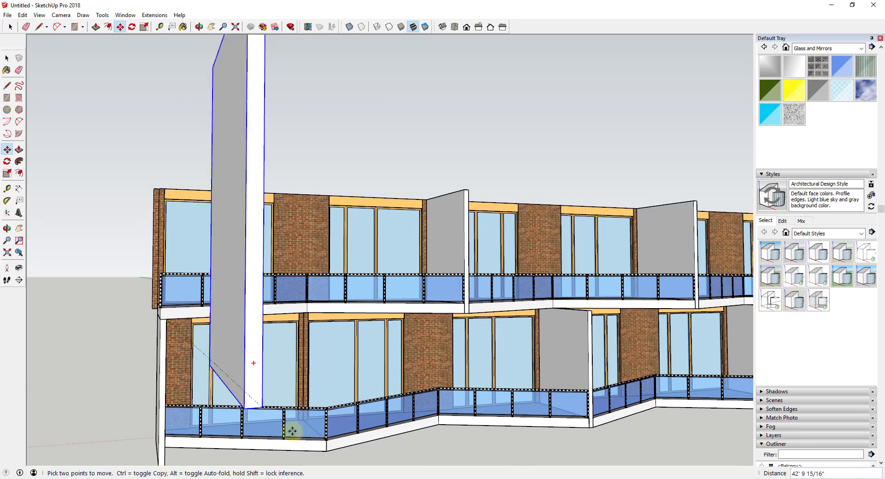
# Step: Move the pasted wall under the upper slab, between the mirrored half-bay unit and its neighbouring balcony
pyautogui.scroll(6, 268, 309)
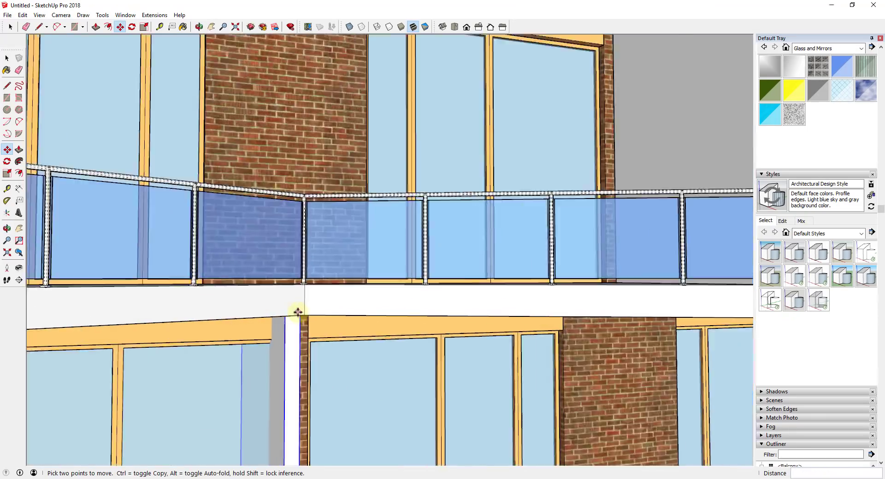
pyautogui.moveTo(265, 298); pyautogui.dragTo(265, 393, button='middle')
pyautogui.scroll(-5, 300, 387)
pyautogui.scroll(-3, 301, 387)
pyautogui.click(306, 399)
# Step: Place a copy of the Vertical Wall at the open outer end of the upper storey, aligned to the rear wall
pyautogui.press('space')
pyautogui.click(277, 406)
pyautogui.scroll(5, 258, 430)
pyautogui.moveTo(259, 430); pyautogui.dragTo(111, 322, button='middle')
pyautogui.press('m')
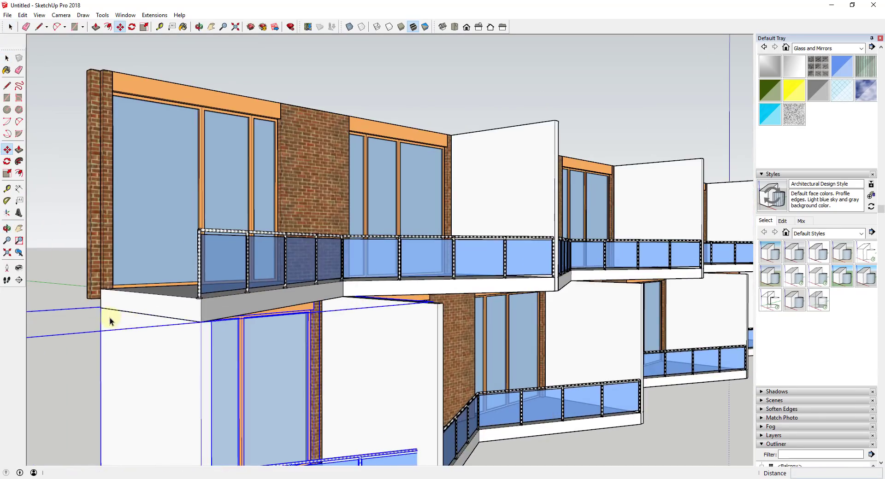
pyautogui.scroll(-4, 87, 300)
pyautogui.press('space')
pyautogui.click(275, 358)
pyautogui.moveTo(274, 357); pyautogui.dragTo(320, 383, button='middle')
pyautogui.press('m')
pyautogui.click(267, 221)
pyautogui.moveTo(268, 216); pyautogui.dragTo(265, 237, button='middle')
pyautogui.click(264, 238)
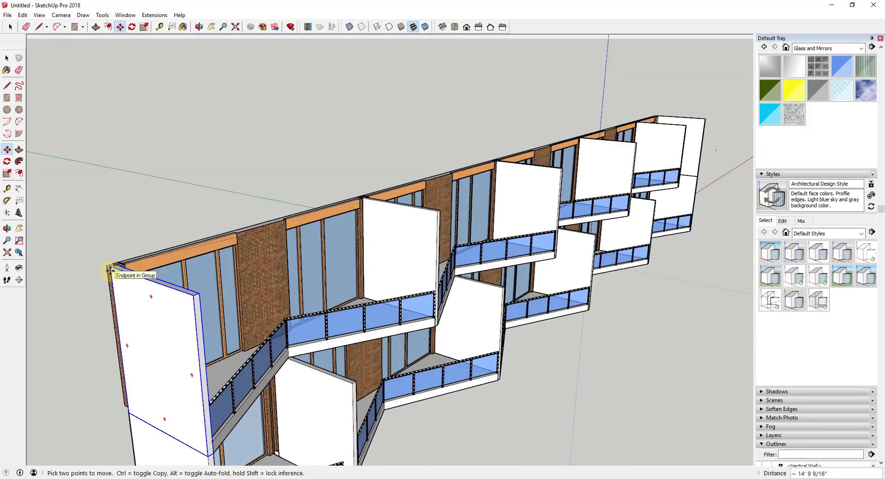
pyautogui.click(113, 271)
pyautogui.moveTo(113, 271); pyautogui.dragTo(388, 298, button='middle')
pyautogui.scroll(-3, 389, 288)
pyautogui.press('space')
# Step: Select both complete storeys and copy them straight up on top of the existing ones
pyautogui.moveTo(193, 260); pyautogui.dragTo(345, 316, button='middle')
pyautogui.keyDown('shift'); pyautogui.click(497, 322); pyautogui.keyUp('shift')
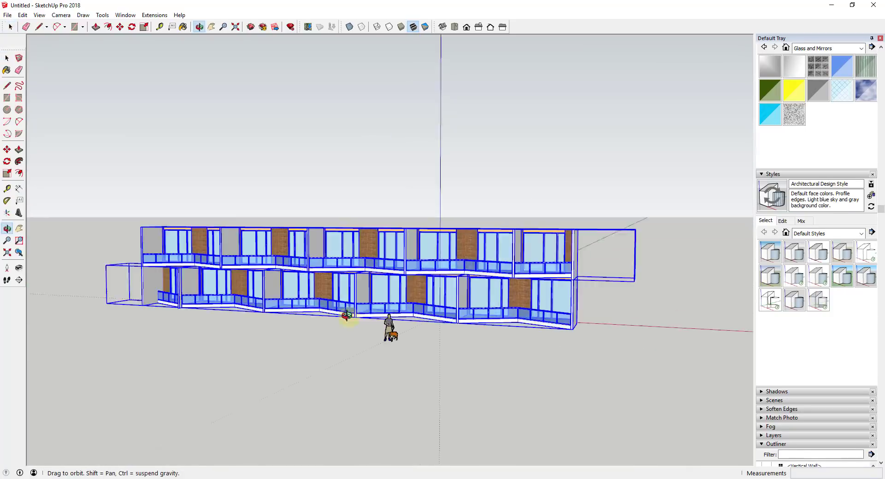
pyautogui.scroll(3, 572, 325)
pyautogui.press('m')
pyautogui.press('ctrl')
pyautogui.click(505, 335)
pyautogui.click(506, 200)
pyautogui.scroll(-3, 512, 212)
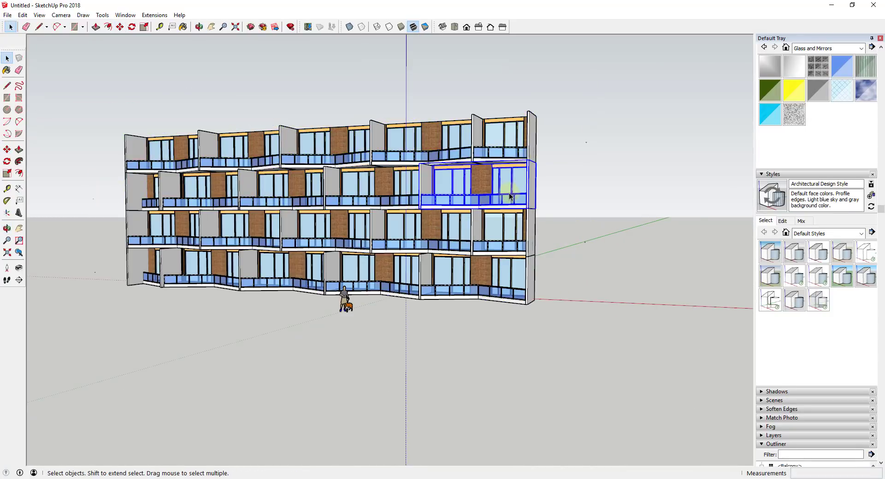
# Step: Copy the third storey 25' up to add a fifth storey
pyautogui.moveTo(510, 197); pyautogui.dragTo(575, 227, button='middle')
pyautogui.scroll(3, 572, 282)
pyautogui.press('m')
pyautogui.click(562, 282)
pyautogui.press('ctrl')
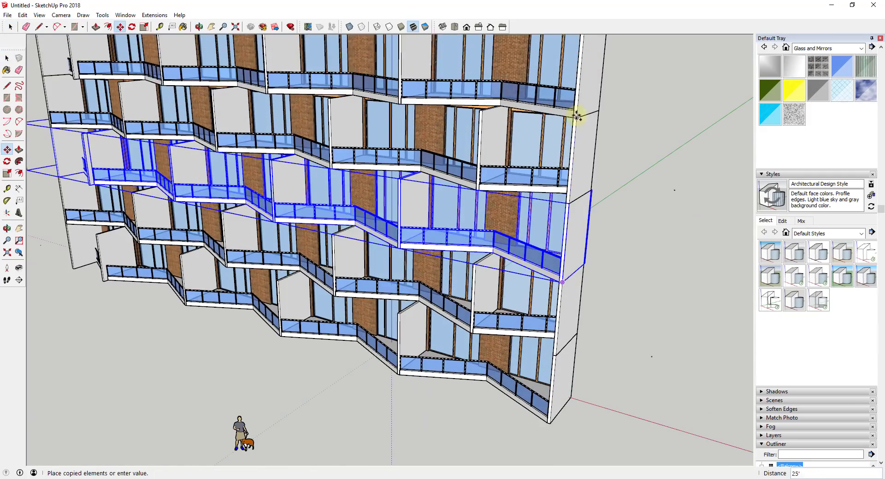
pyautogui.click(576, 117)
pyautogui.scroll(-5, 576, 138)
pyautogui.moveTo(521, 230); pyautogui.dragTo(642, 197, button='middle')
pyautogui.press('space')
# Step: Draw a ground-level rectangle behind the facade, spanning the full 133' 3" length of its rear edge
pyautogui.moveTo(323, 300); pyautogui.dragTo(452, 333, button='middle')
pyautogui.scroll(4, 507, 341)
pyautogui.click(369, 272)
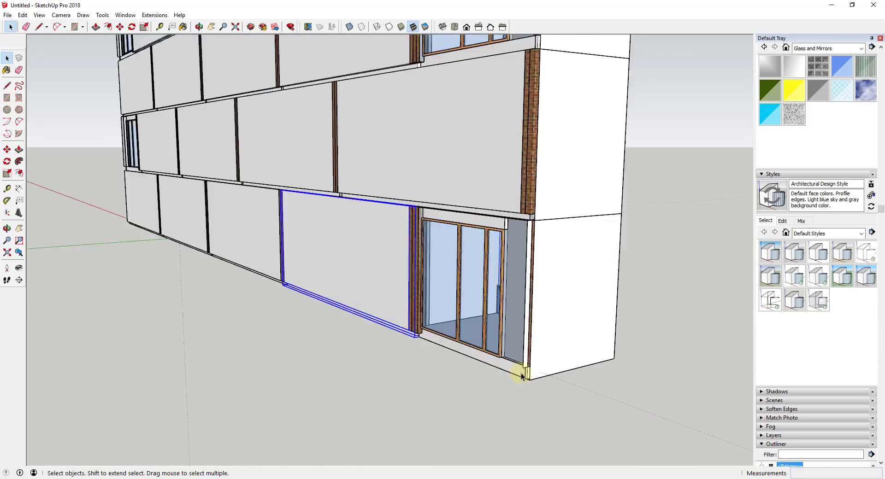
pyautogui.scroll(-5, 521, 377)
pyautogui.moveTo(305, 258); pyautogui.dragTo(456, 241, button='middle')
pyautogui.scroll(5, 350, 295)
pyautogui.moveTo(336, 295); pyautogui.dragTo(355, 294, button='middle')
pyautogui.press('r')
pyautogui.scroll(-2, 316, 318)
pyautogui.click(313, 319)
pyautogui.scroll(-3, 282, 328)
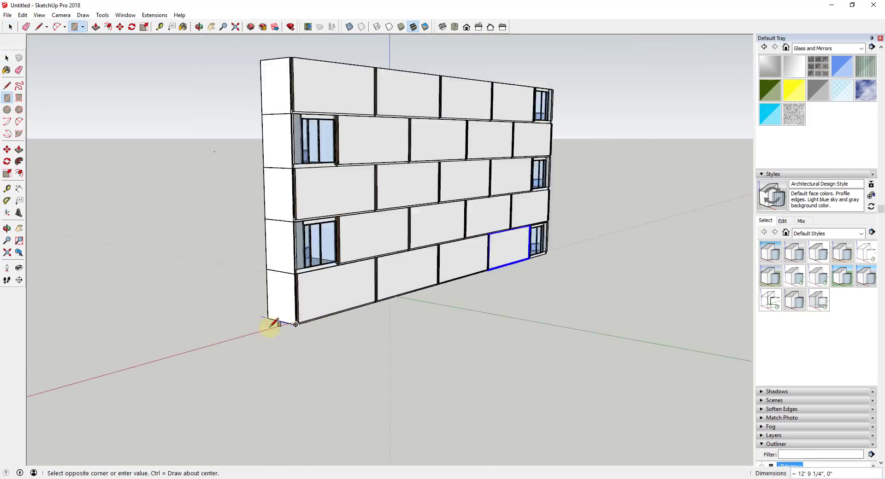
pyautogui.scroll(-2, 272, 326)
pyautogui.scroll(3, 470, 272)
pyautogui.click(469, 272)
pyautogui.scroll(5, 468, 271)
pyautogui.click(465, 269)
pyautogui.scroll(-8, 466, 270)
pyautogui.scroll(3, 209, 306)
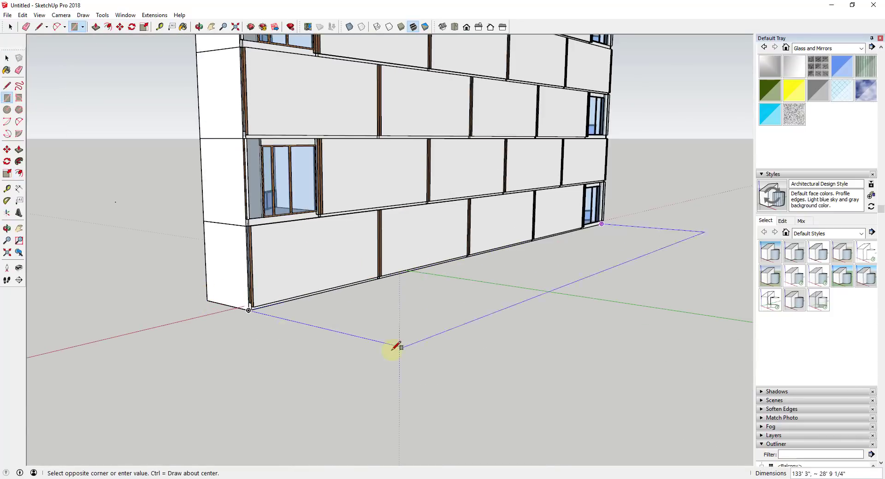
pyautogui.click(518, 376)
# Step: Push/Pull the rear rectangle up 62' 6" to form the building's main block
pyautogui.press('p')
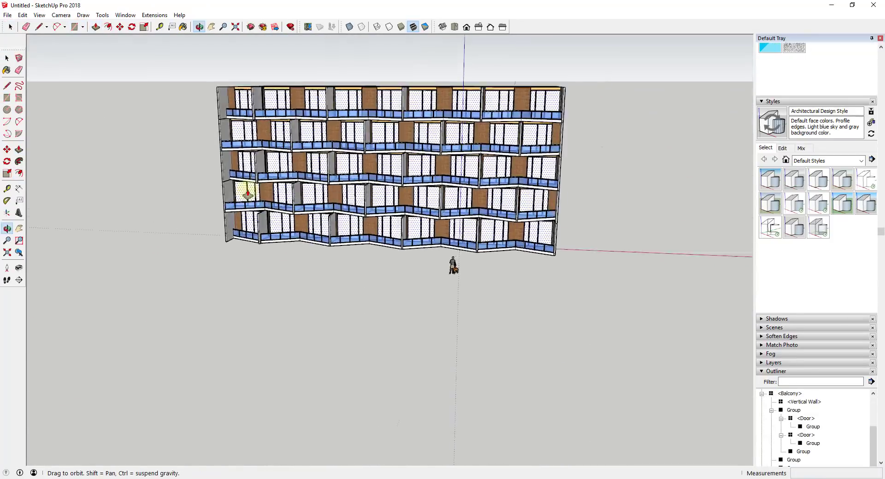
pyautogui.moveTo(443, 258); pyautogui.dragTo(344, 181, button='middle')
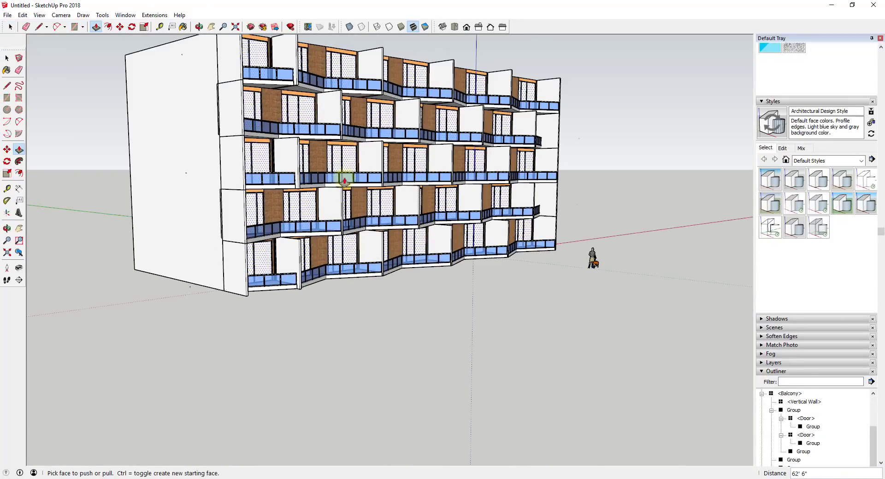
pyautogui.press('space')
# Step: Sample the Brick Antique 01 material from a facade pier and apply it to the main block's side wall
pyautogui.click(199, 176)
pyautogui.scroll(3, 794, 146)
pyautogui.click(871, 127)
pyautogui.click(357, 121)
pyautogui.click(212, 178)
pyautogui.press('space')
pyautogui.scroll(4, 210, 106)
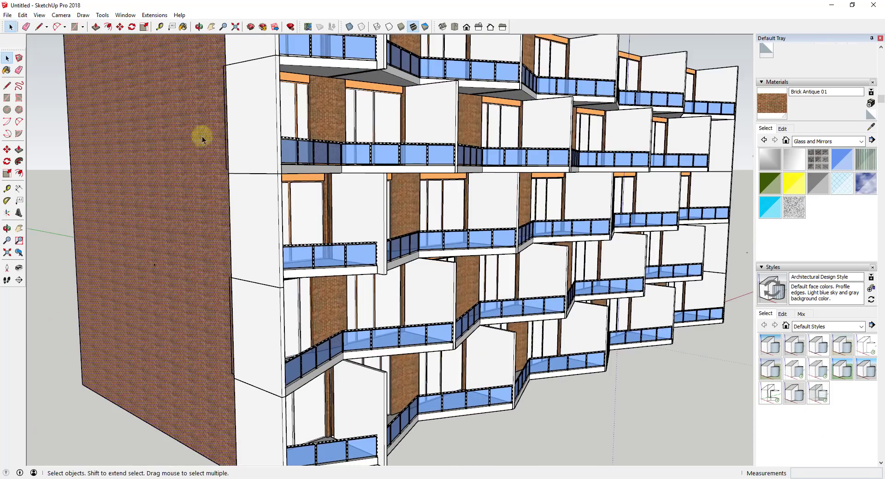
# Step: Open the balcony component nearest the brick-clad side wall and its nested facade wall group for editing
pyautogui.press('Return')
pyautogui.press('space')
pyautogui.scroll(-6, 199, 151)
pyautogui.moveTo(336, 290); pyautogui.dragTo(439, 289, button='middle')
pyautogui.scroll(3, 459, 241)
pyautogui.doubleClick(322, 311)
pyautogui.click(321, 311)
pyautogui.doubleClick(323, 312)
pyautogui.click(325, 312)
pyautogui.moveTo(324, 313); pyautogui.dragTo(301, 322, button='middle')
pyautogui.scroll(4, 283, 316)
pyautogui.doubleClick(277, 314)
pyautogui.scroll(6, 251, 315)
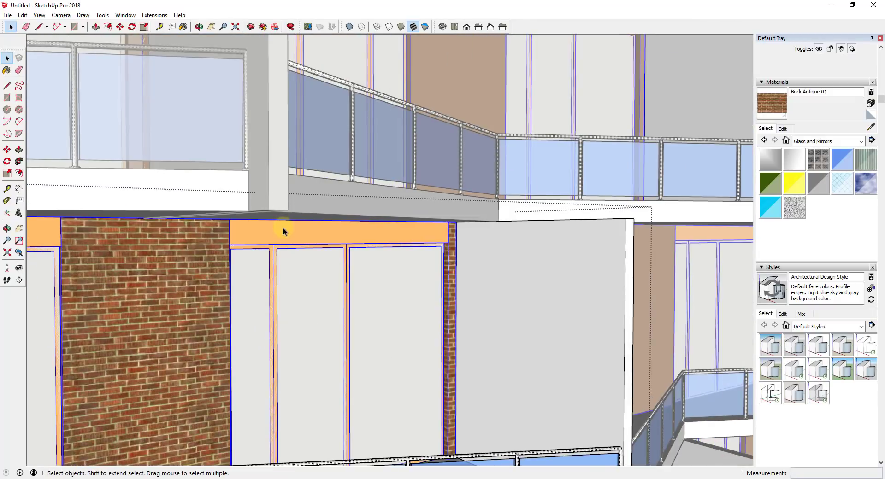
# Step: Hide the sliding door beside the brick pier and turn off the display of hidden geometry
pyautogui.click(301, 322)
pyautogui.scroll(-3, 419, 317)
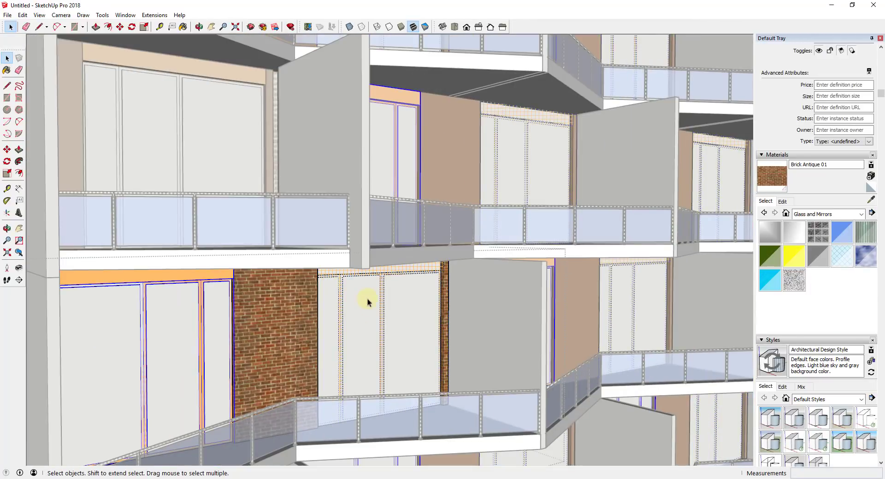
pyautogui.click(39, 16)
pyautogui.click(60, 49)
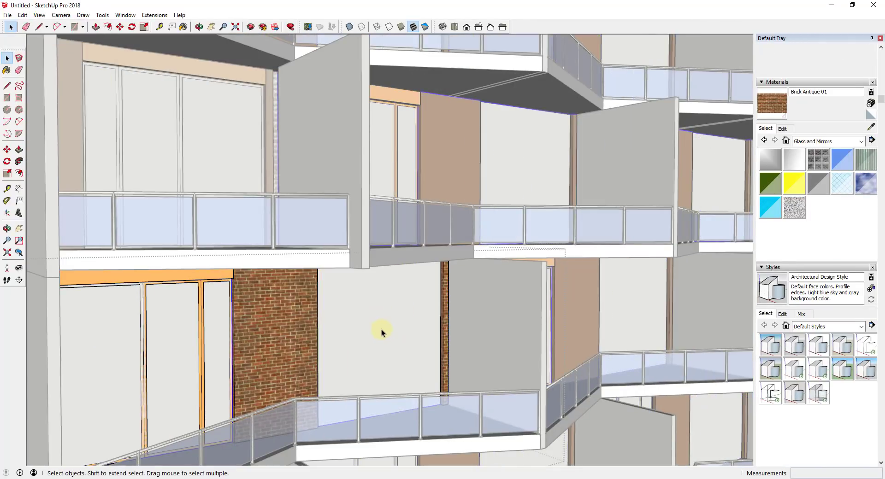
# Step: Push/Pull the blank wall face exposed behind the hidden door in the open facade group
pyautogui.press('p')
pyautogui.click(383, 340)
pyautogui.press('space')
pyautogui.scroll(-3, 290, 310)
pyautogui.scroll(6, 421, 331)
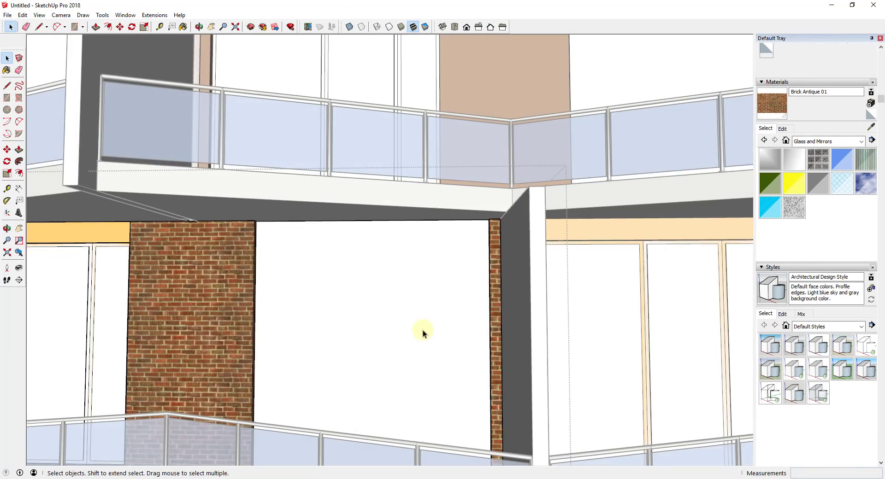
pyautogui.moveTo(286, 332); pyautogui.dragTo(340, 349, button='middle')
pyautogui.press('p')
pyautogui.click(341, 348)
pyautogui.press('space')
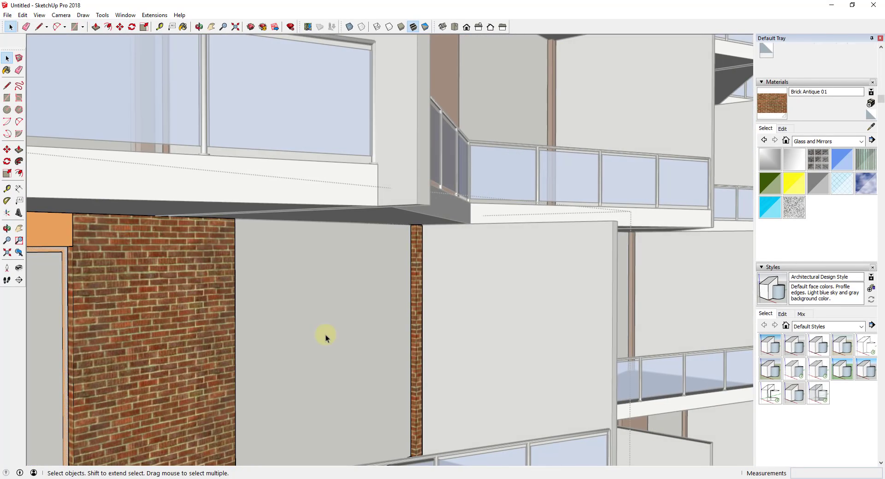
# Step: Unhide the door in the balcony's facade group and close the nested group and component
pyautogui.scroll(-4, 343, 337)
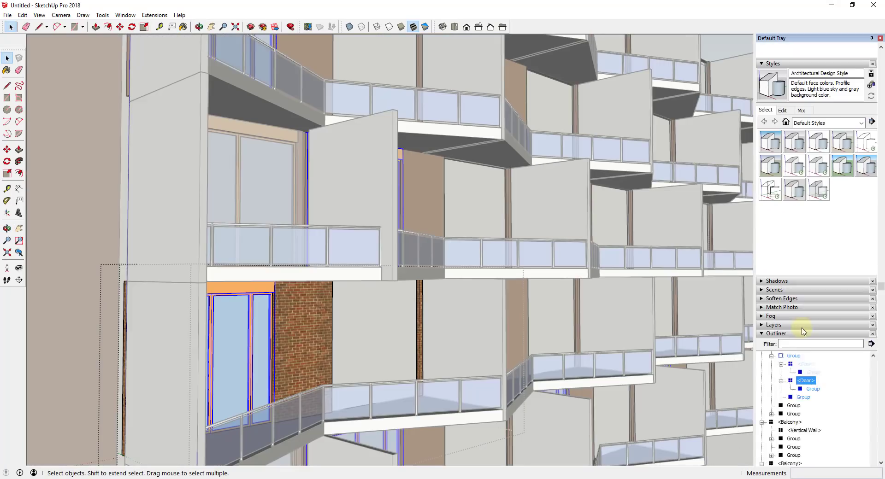
pyautogui.click(789, 64)
pyautogui.rightClick(807, 156)
pyautogui.click(786, 137)
pyautogui.press('Escape')
pyautogui.press('Escape')
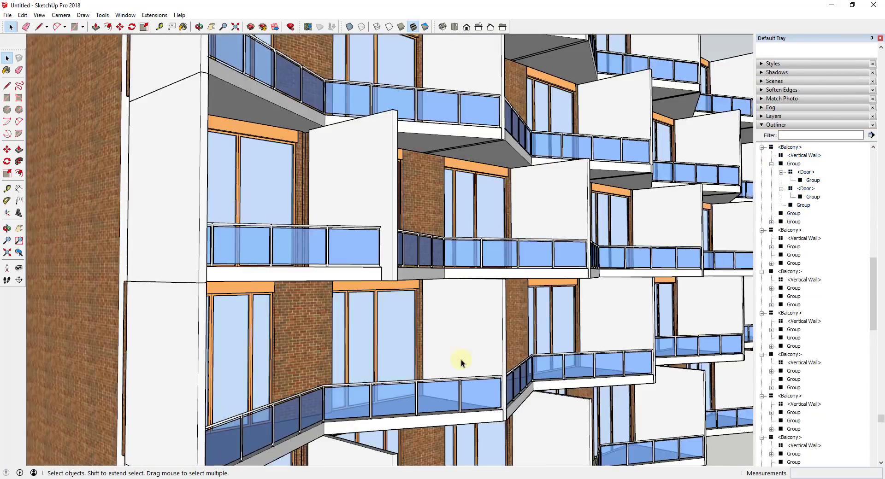
# Step: Inspect the doors up close and the whole building with its facade and brick side wall
pyautogui.moveTo(463, 363); pyautogui.dragTo(369, 350, button='middle')
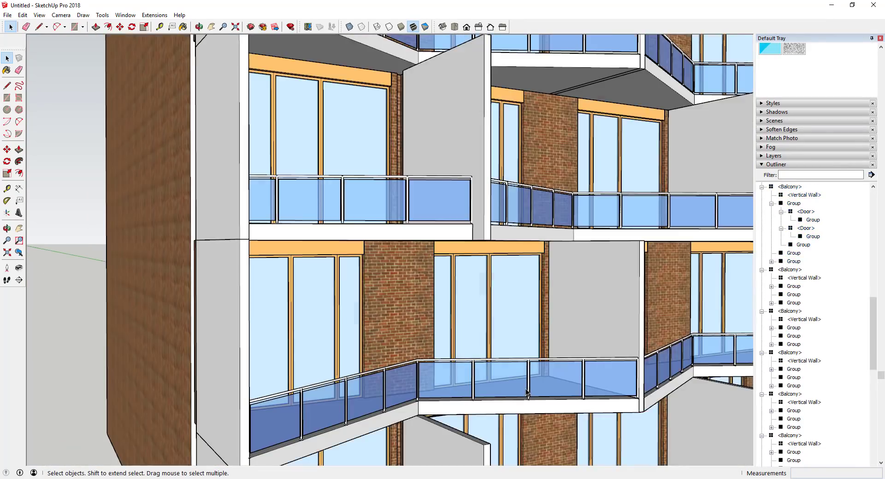
pyautogui.scroll(-6, 367, 293)
pyautogui.moveTo(618, 365); pyautogui.dragTo(642, 370, button='middle')
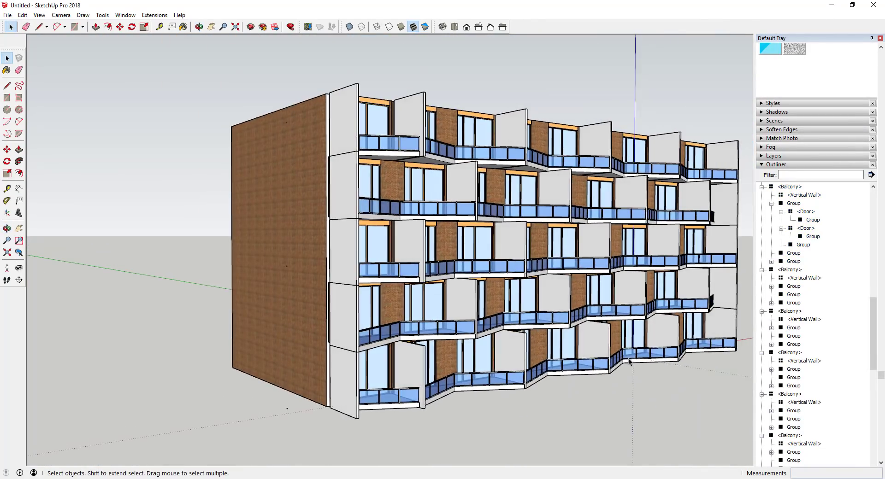
pyautogui.scroll(2, 641, 369)
pyautogui.moveTo(480, 325); pyautogui.dragTo(593, 292, button='middle')
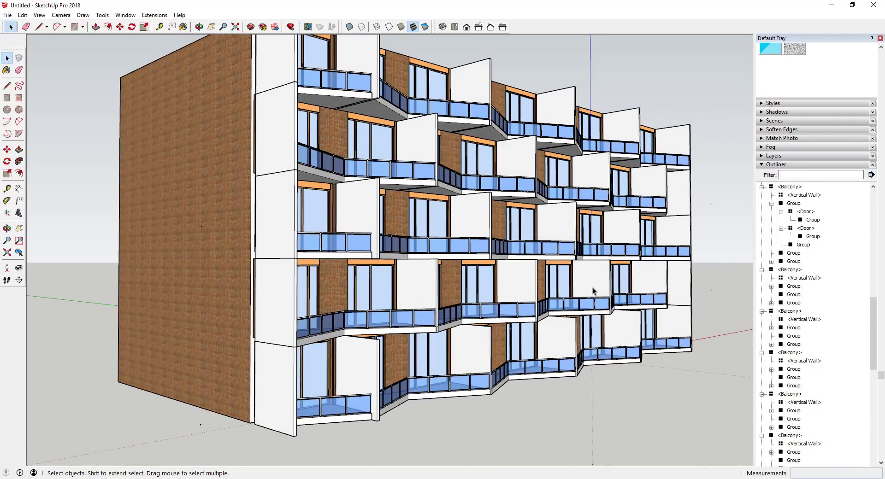
pyautogui.scroll(-3, 582, 227)
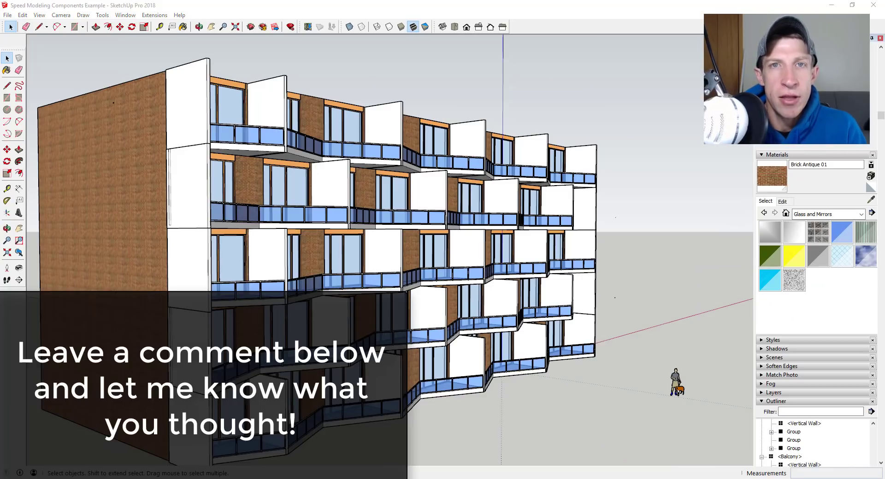